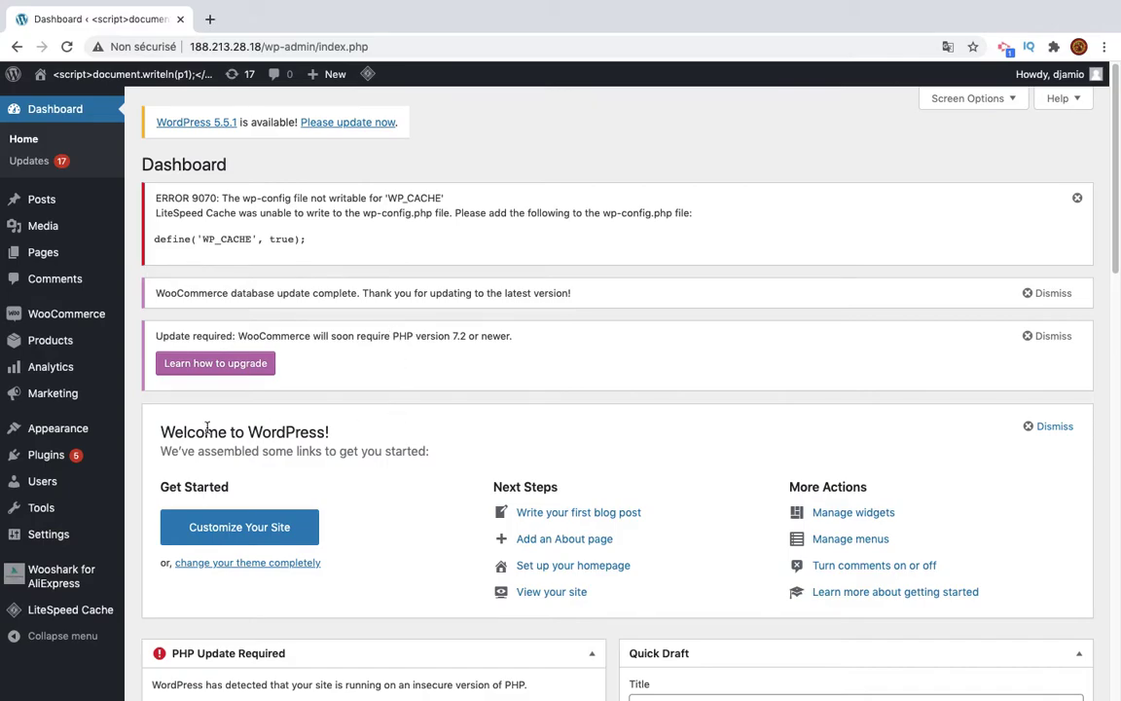
# Configure the unlocked iPhone 6S as Bundle 2, White and add it to the cart
pyautogui.click(93, 349)
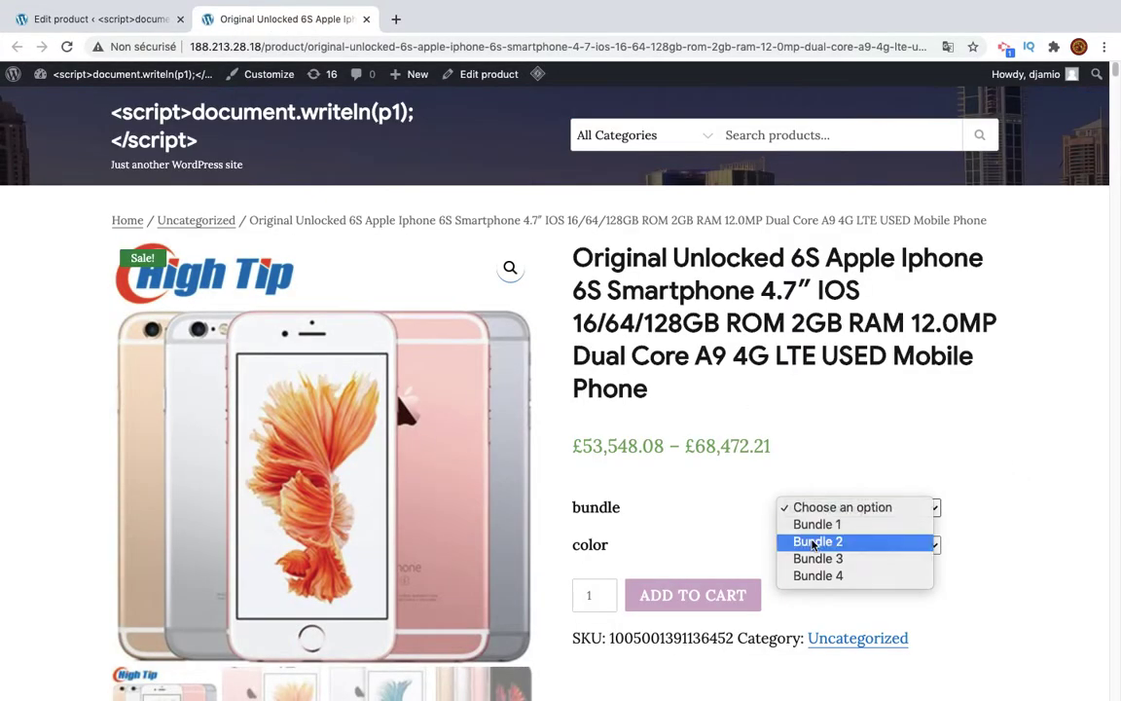
pyautogui.click(816, 541)
pyautogui.click(817, 545)
pyautogui.click(827, 562)
pyautogui.scroll(-3, 740, 568)
pyautogui.click(660, 499)
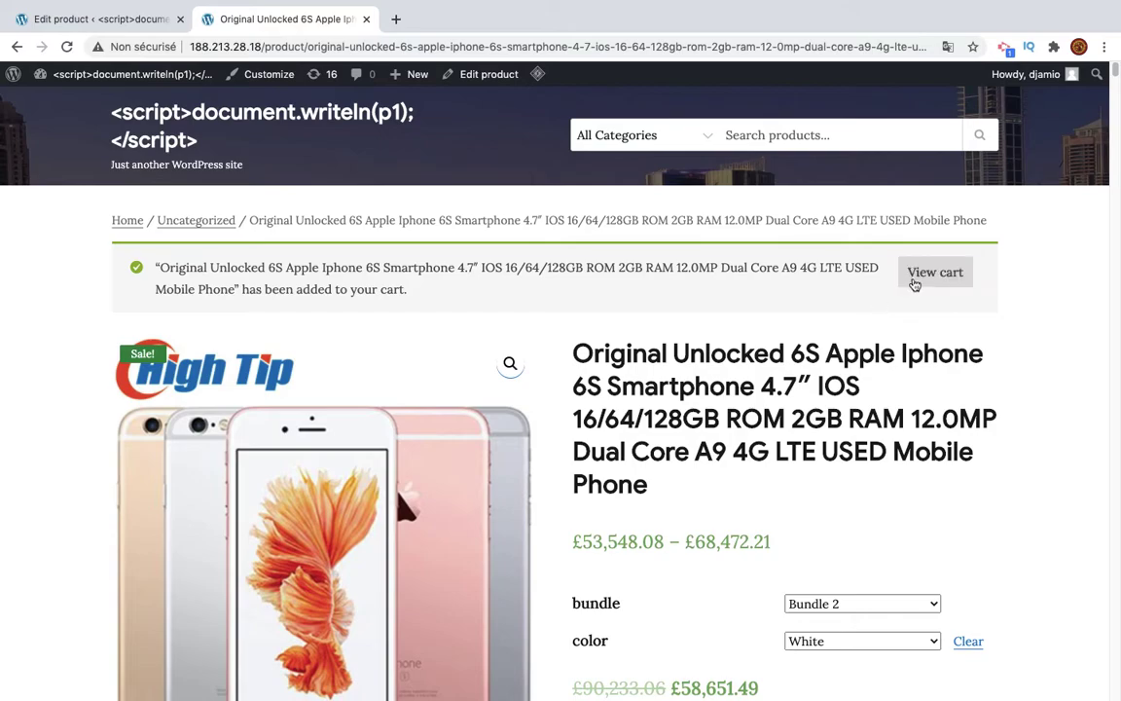
# Review the shopping cart and proceed to checkout
pyautogui.click(915, 281)
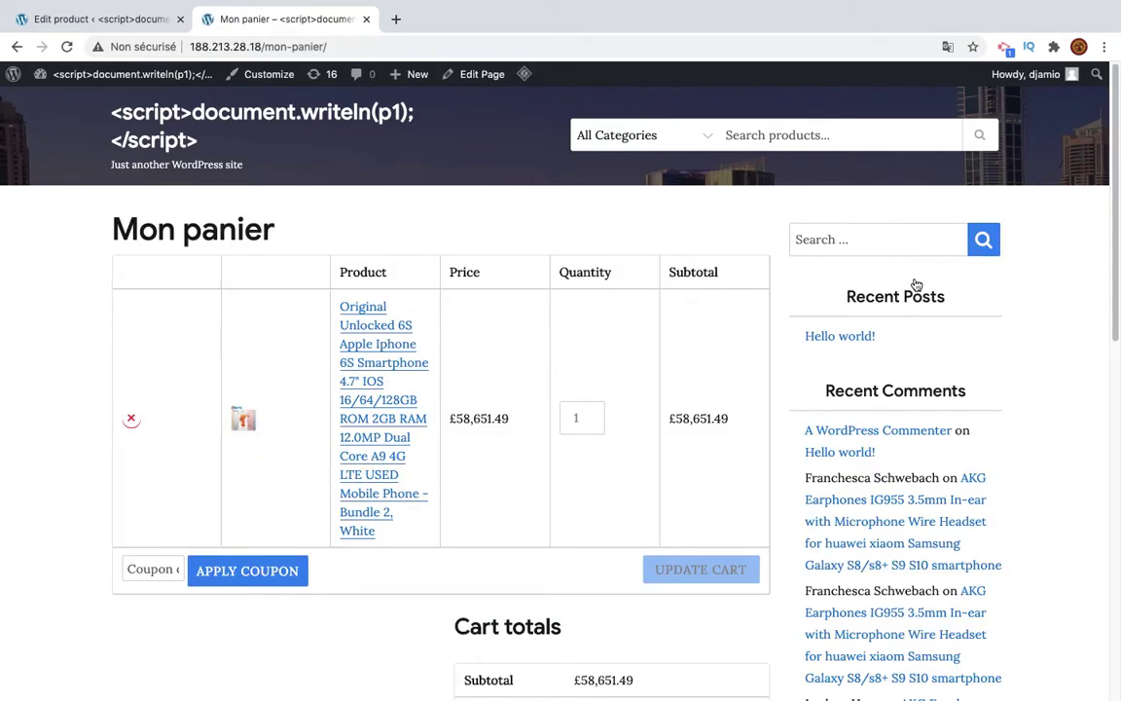
pyautogui.scroll(-2, 587, 443)
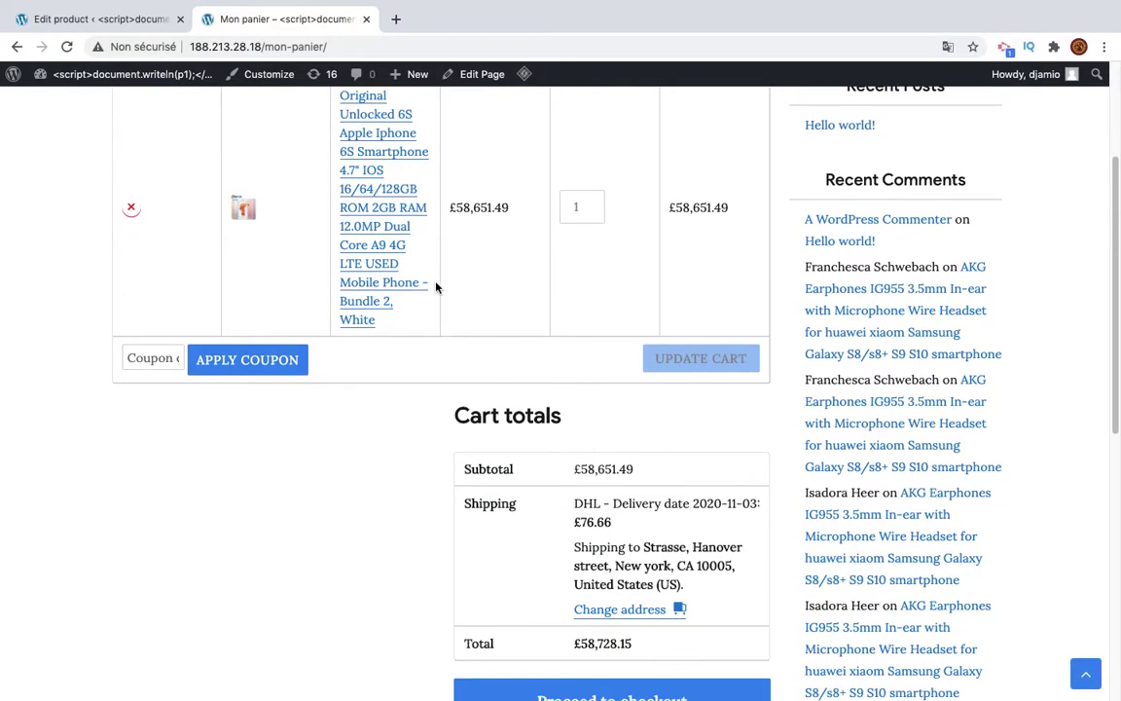
pyautogui.scroll(1, 360, 240)
pyautogui.scroll(-2, 470, 430)
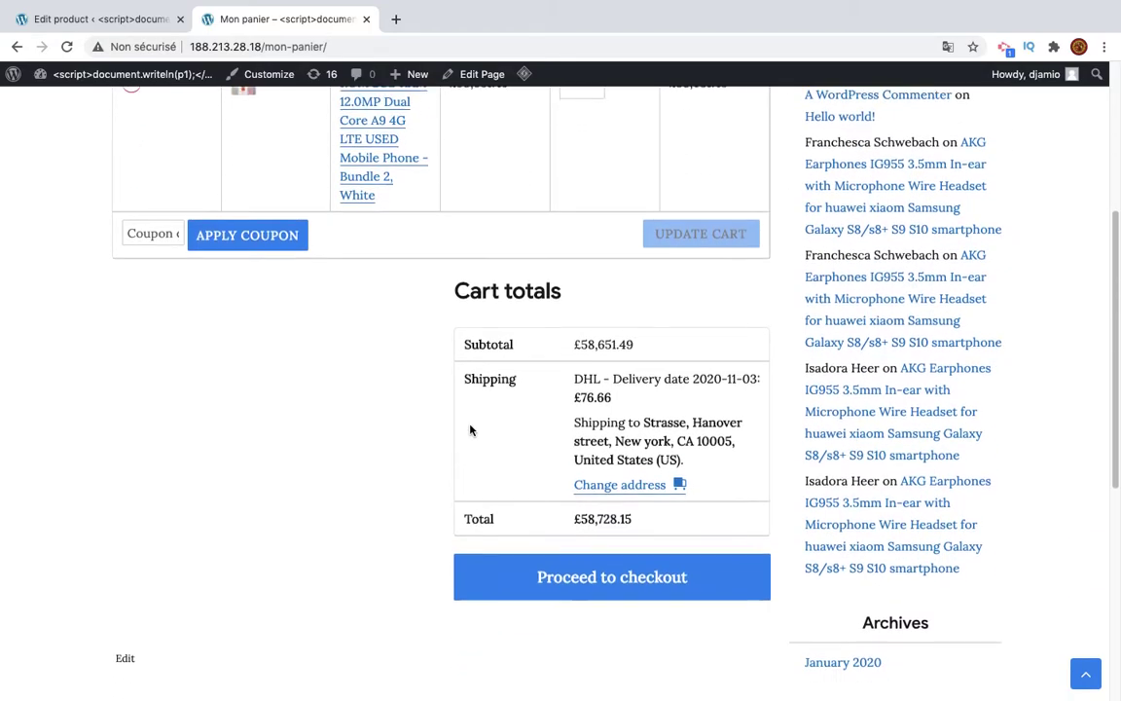
pyautogui.click(611, 571)
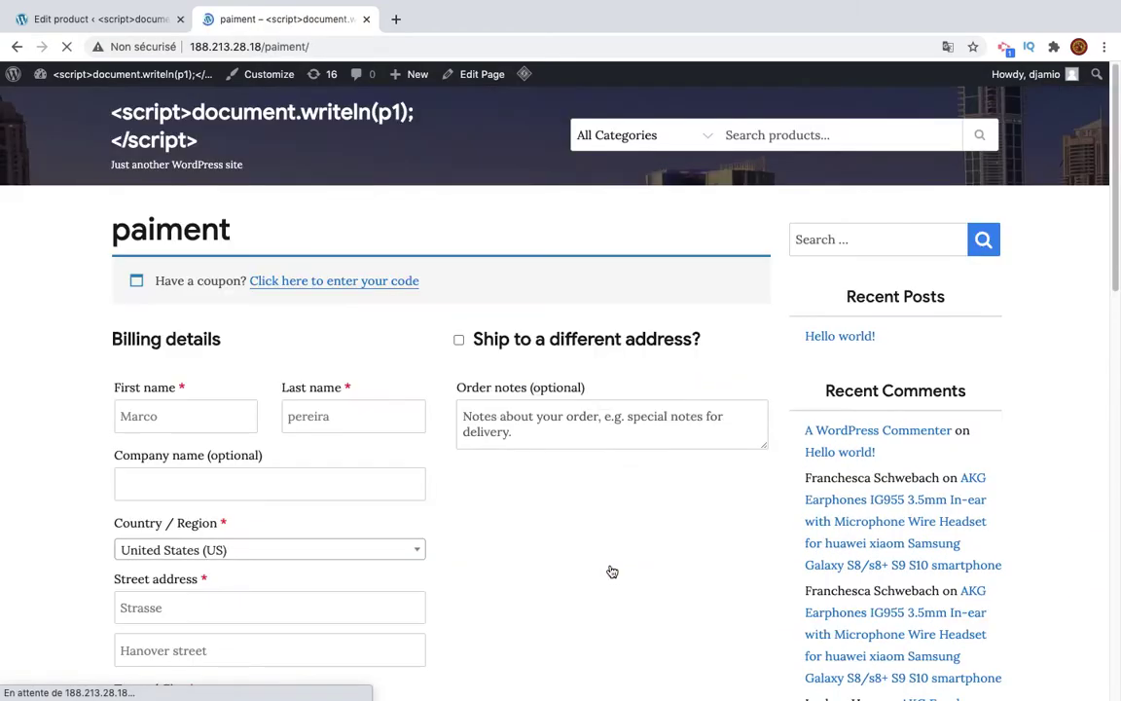
# Enter the new customer's first and last name in the billing details
pyautogui.click(245, 409)
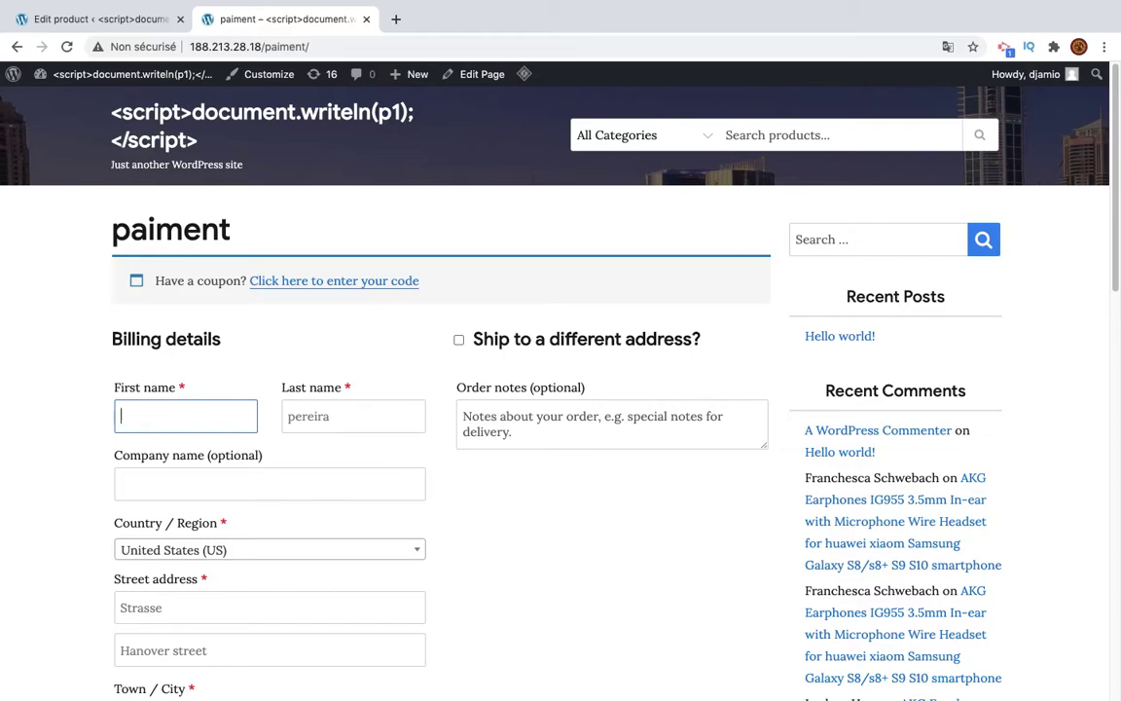
pyautogui.write('Jack')
pyautogui.press('Tab')
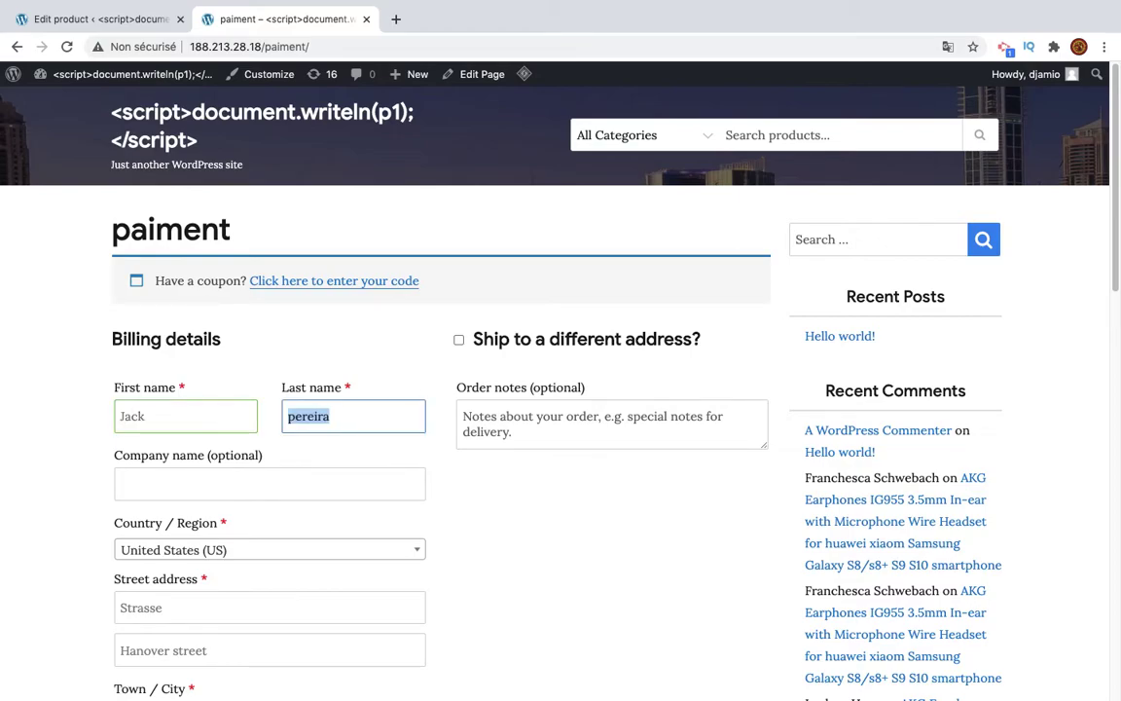
pyautogui.write('Mario')
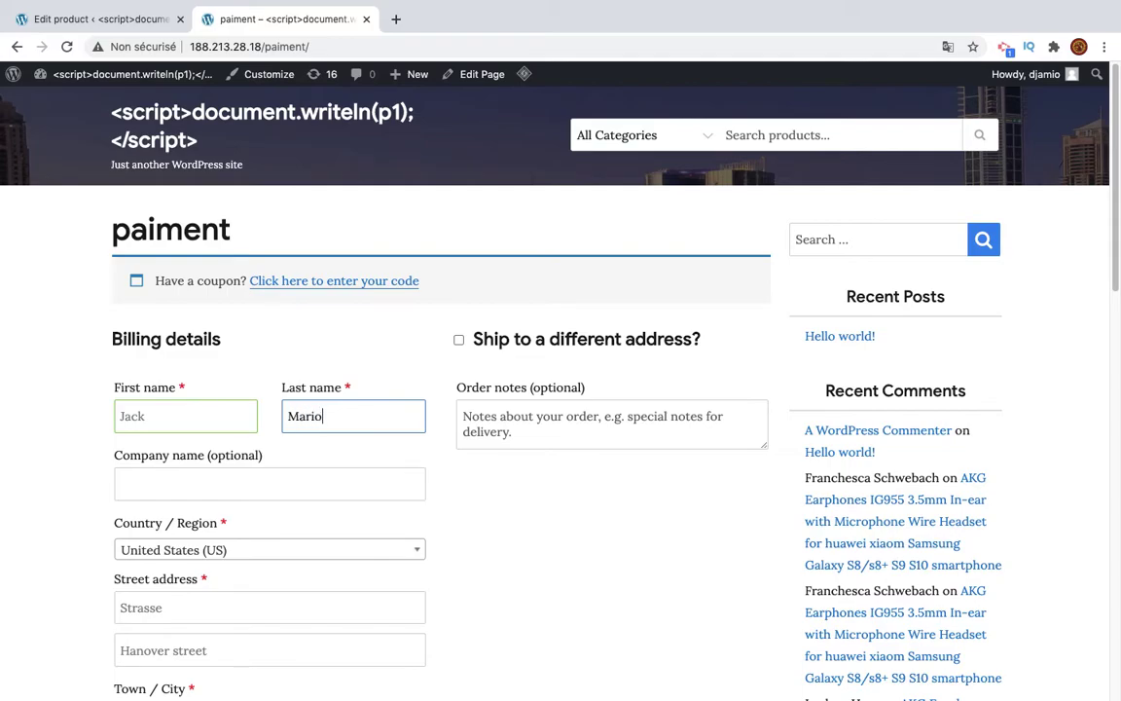
pyautogui.scroll(-2, 218, 438)
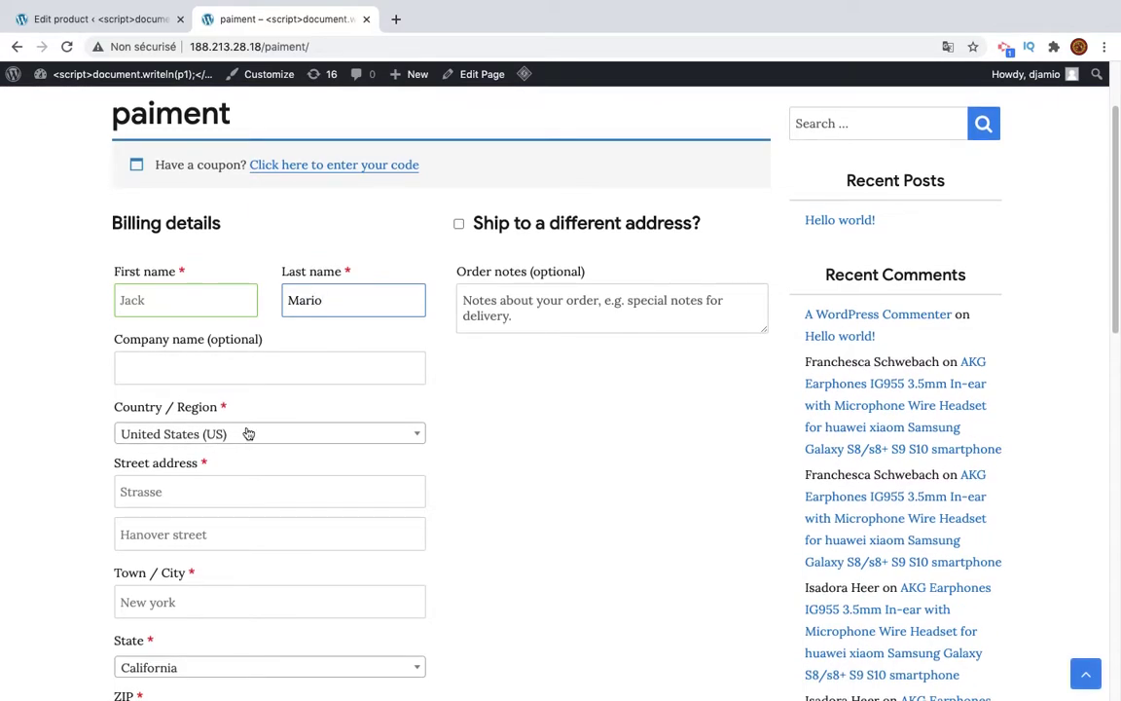
pyautogui.scroll(-1, 245, 430)
# Replace both street address lines and the Town/City with the new address values
pyautogui.click(220, 402)
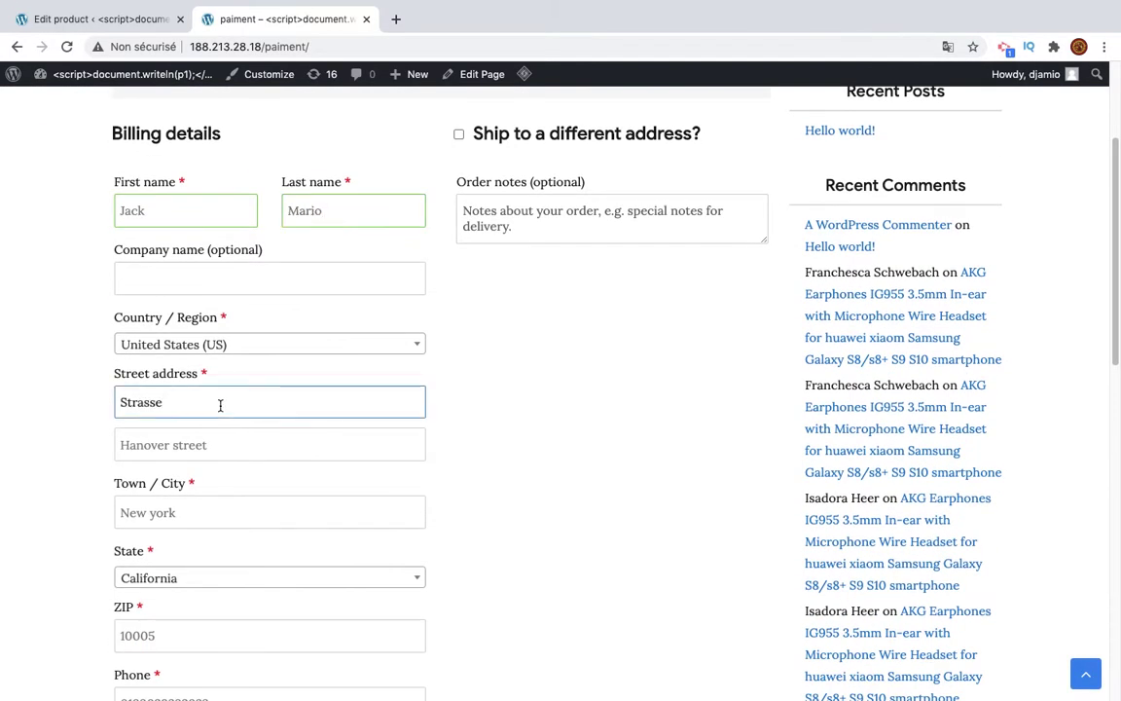
pyautogui.press('BackSpace')
pyautogui.press('BackSpace')
pyautogui.press('BackSpace')
pyautogui.tripleClick(213, 438)
pyautogui.press('BackSpace')
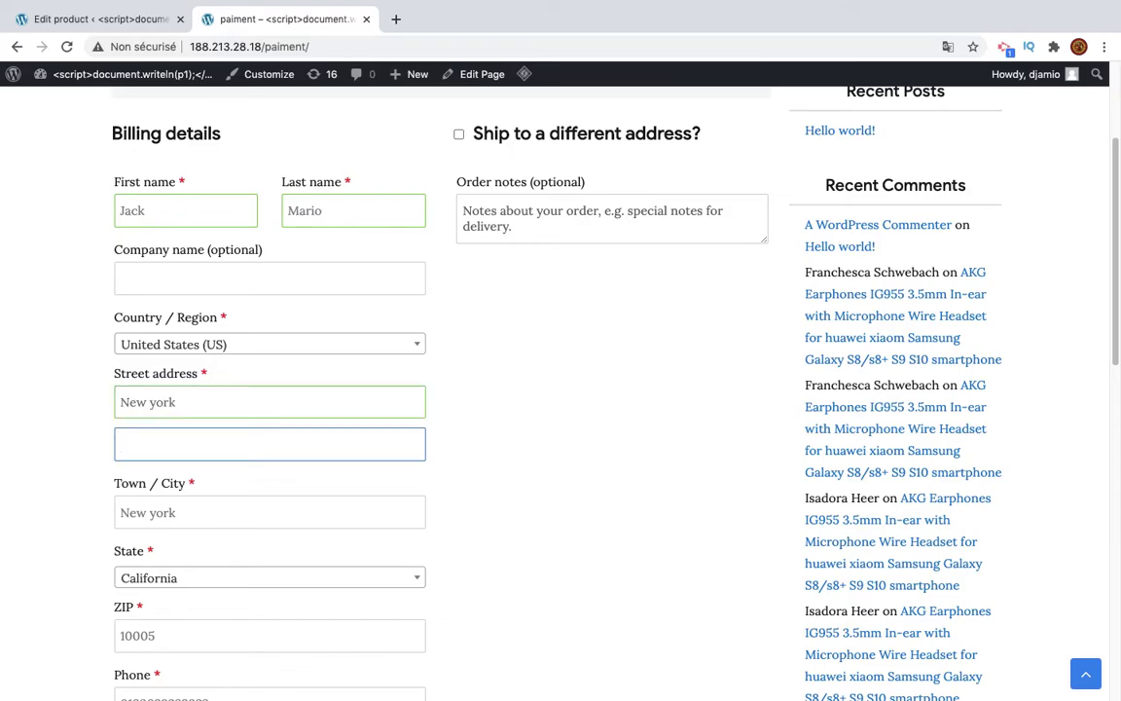
pyautogui.write('German street')
pyautogui.tripleClick(183, 511)
pyautogui.write('Califo')
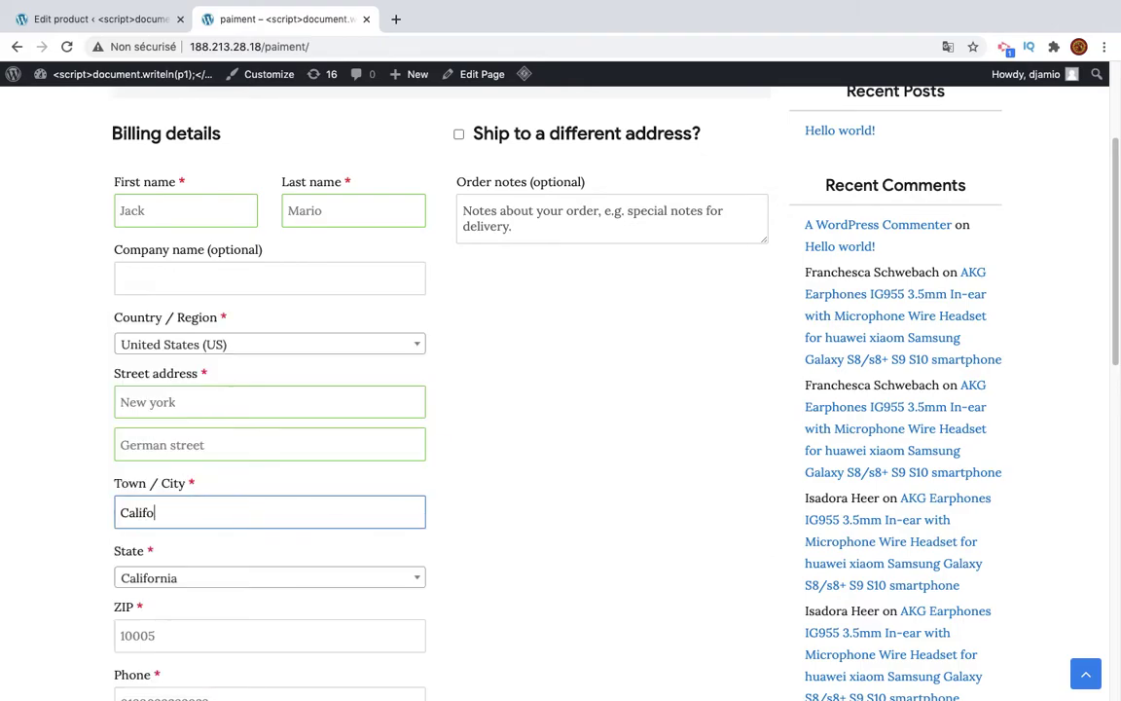
pyautogui.write('rnia')
# Update the billing ZIP code, phone number and email address
pyautogui.scroll(-2, 161, 500)
pyautogui.scroll(-1, 161, 500)
pyautogui.click(159, 497)
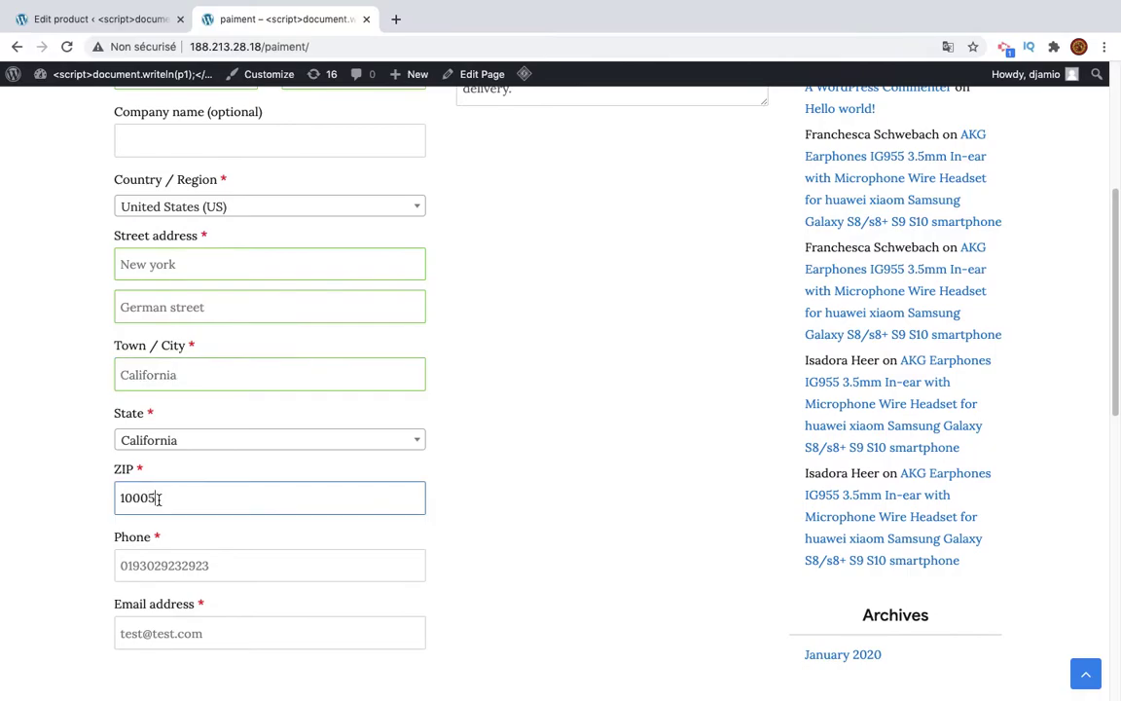
pyautogui.scroll(-1, 222, 495)
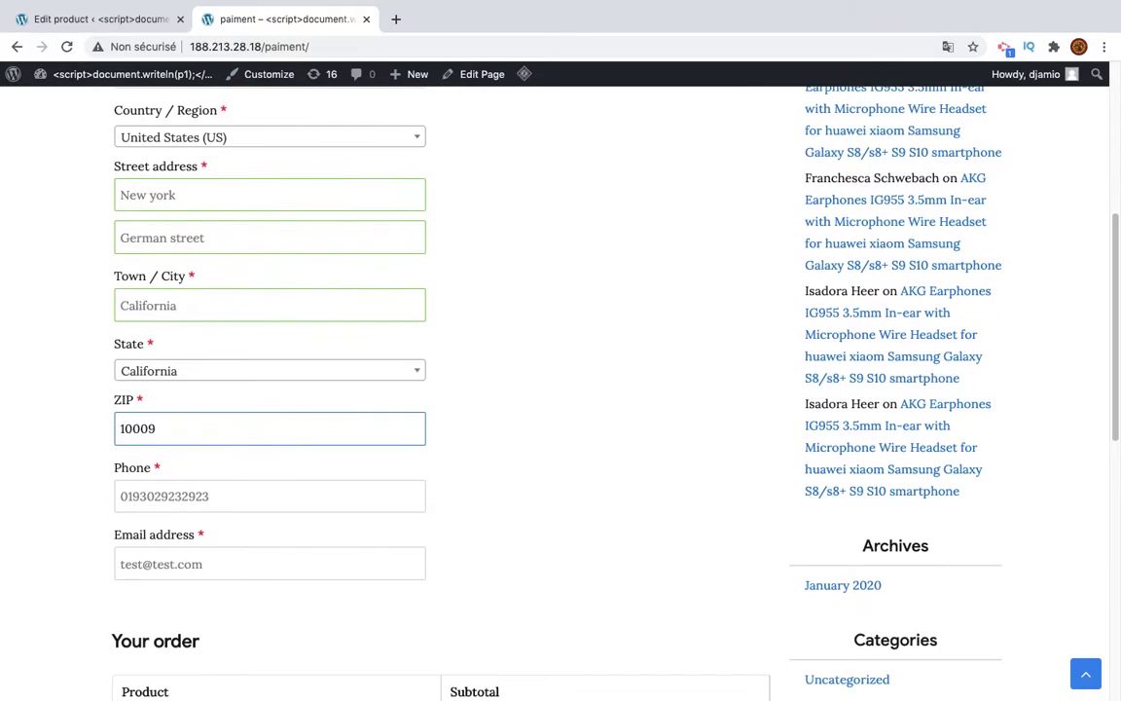
pyautogui.click(223, 495)
pyautogui.press('BackSpace')
pyautogui.press('BackSpace')
pyautogui.press('BackSpace')
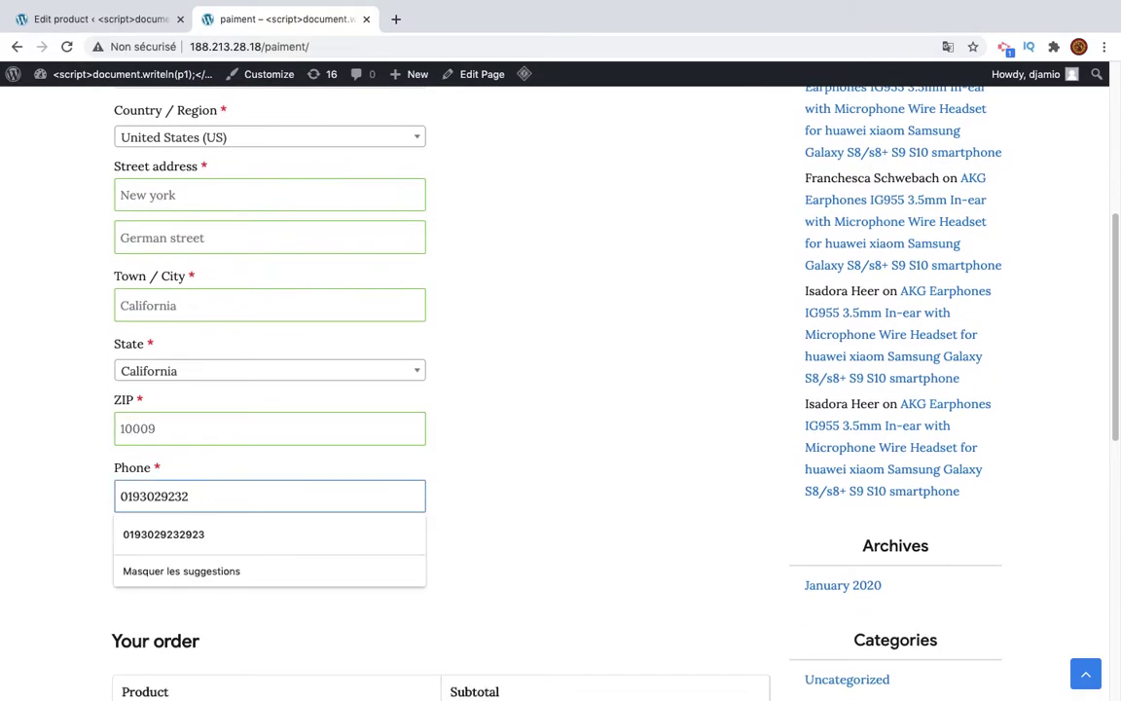
pyautogui.press('BackSpace')
pyautogui.press('BackSpace')
pyautogui.write('3434')
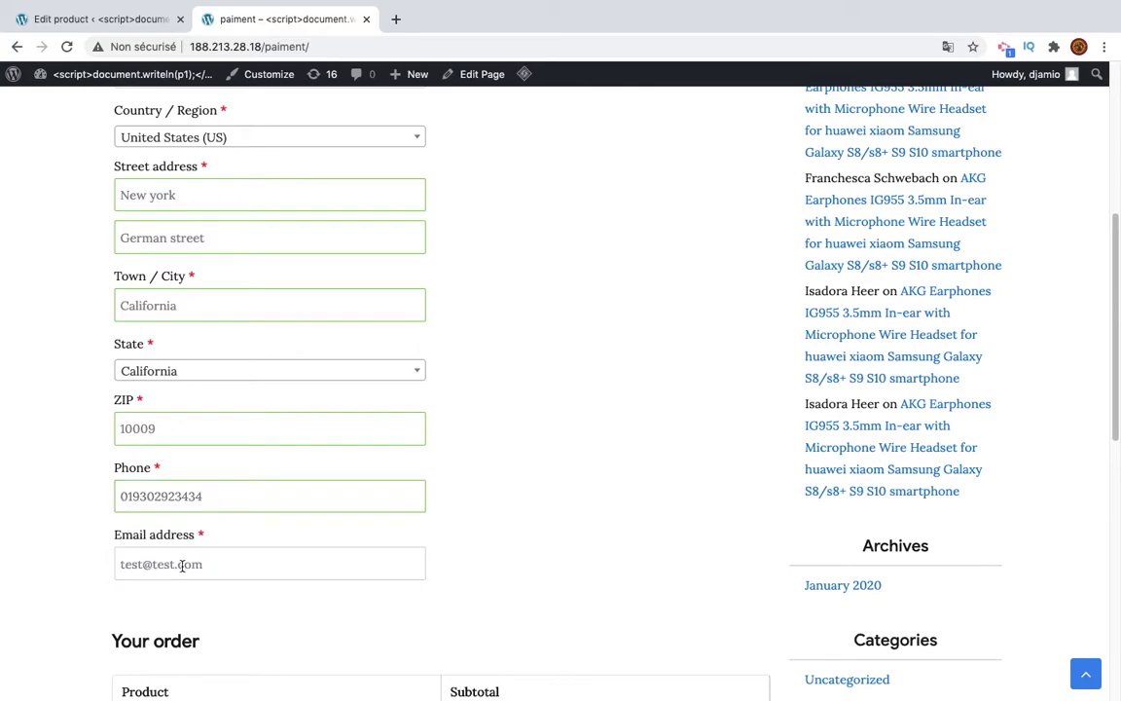
pyautogui.click(183, 562)
pyautogui.click(171, 562)
pyautogui.write('2')
# Review the order summary and place the cash-on-delivery order
pyautogui.scroll(2, 277, 263)
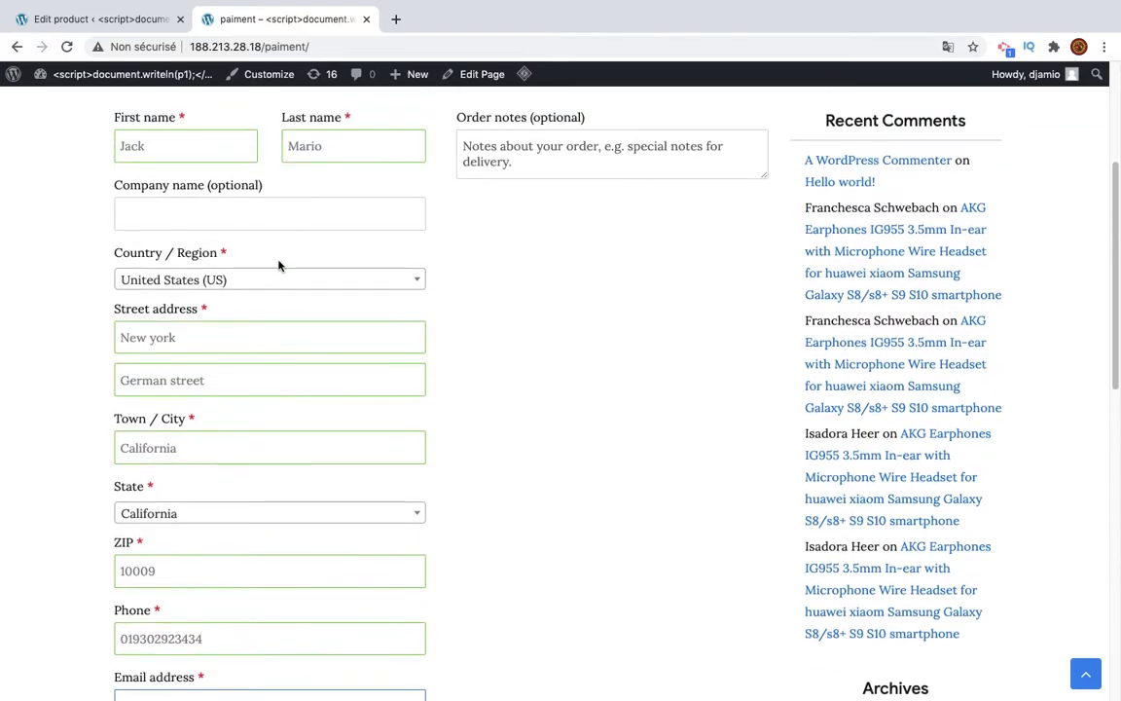
pyautogui.scroll(2, 287, 366)
pyautogui.scroll(-5, 287, 366)
pyautogui.scroll(-1, 287, 367)
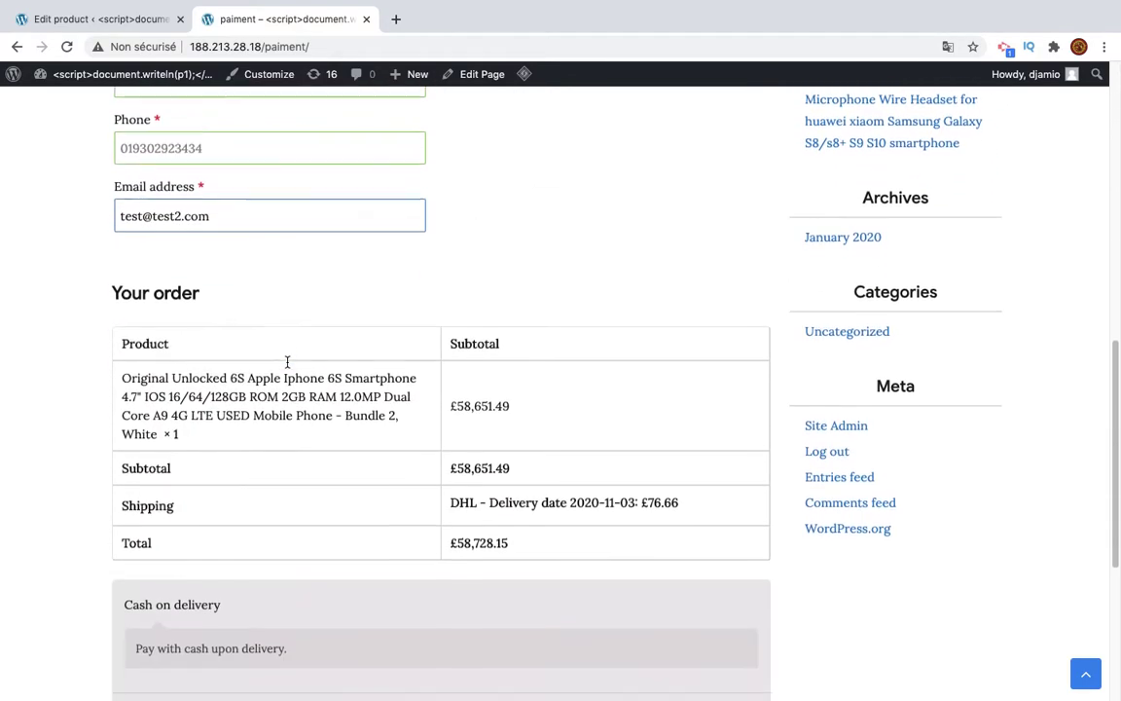
pyautogui.scroll(-2, 288, 366)
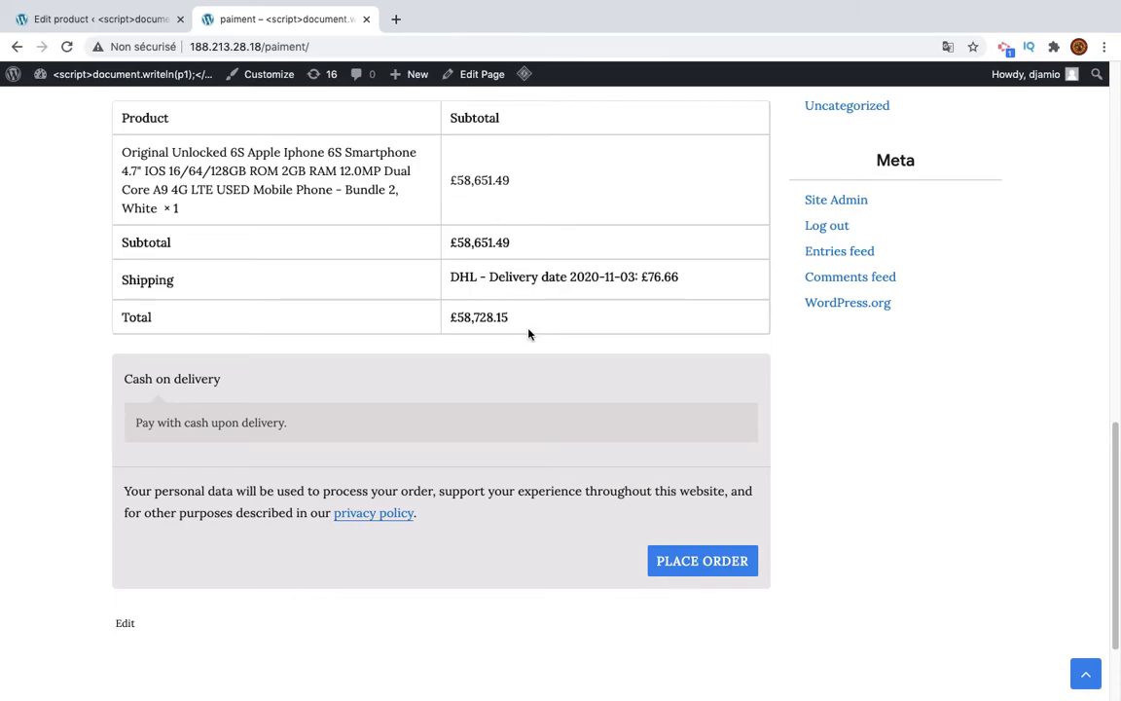
pyautogui.scroll(-2, 529, 334)
pyautogui.click(694, 497)
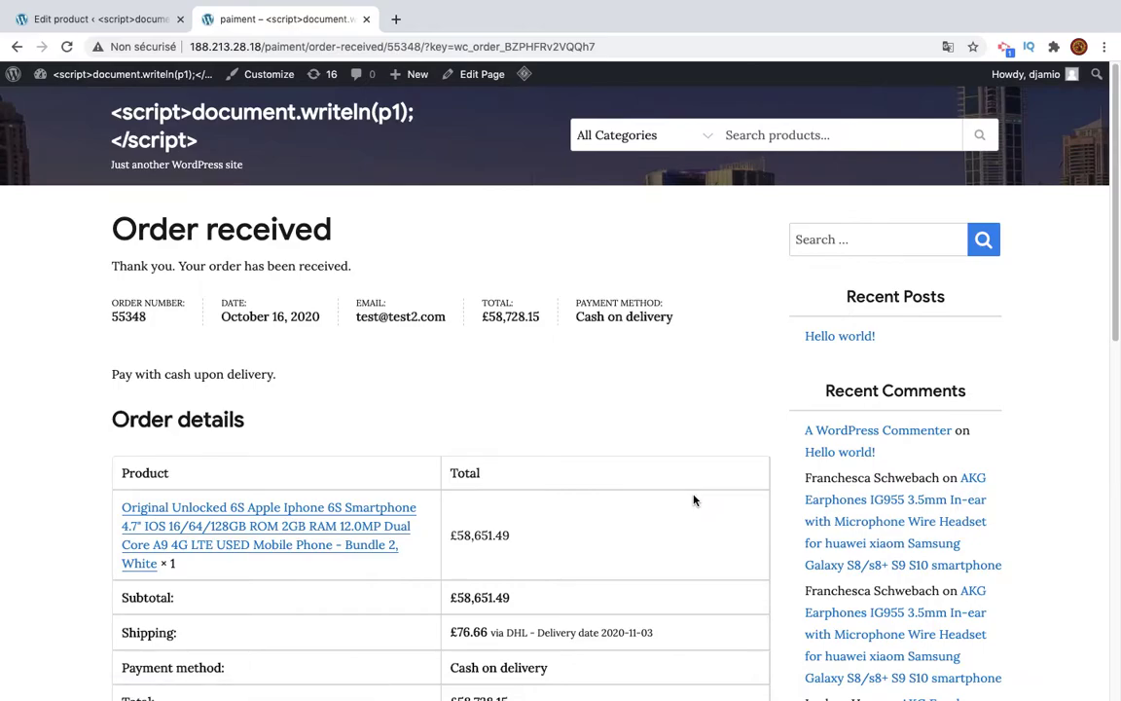
# Check the order 55348 received page, then launch Wooshark for AliExpress & woocommerce
pyautogui.scroll(-4, 694, 500)
pyautogui.scroll(-5, 694, 500)
pyautogui.scroll(5, 694, 501)
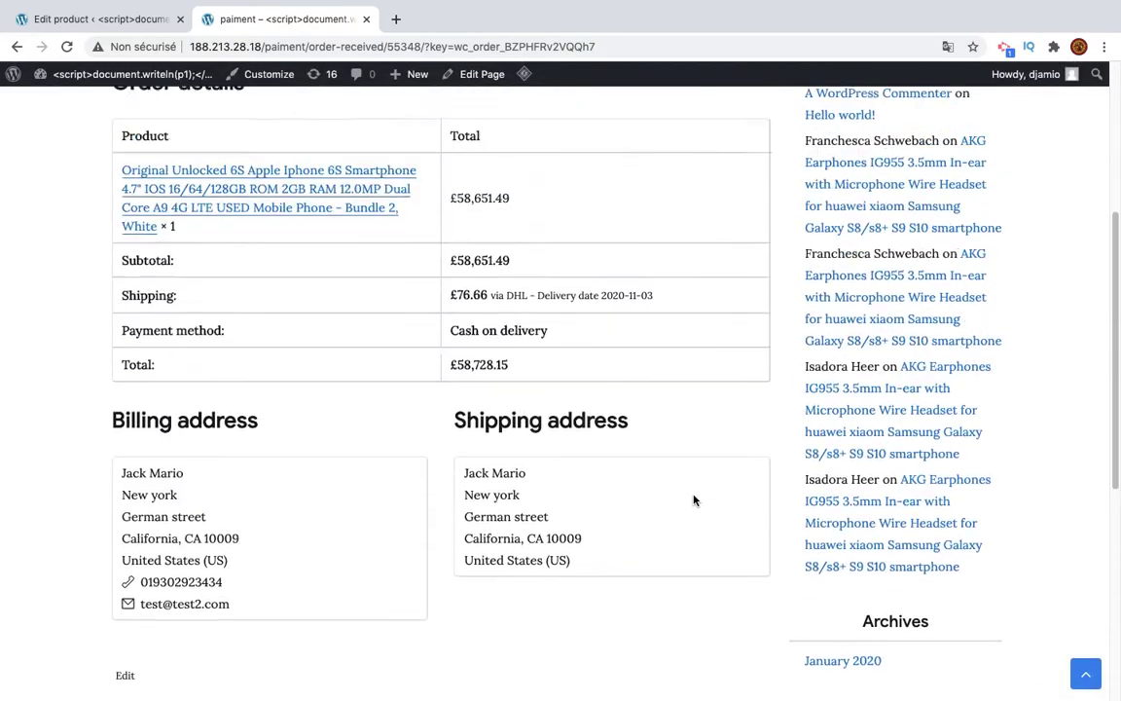
pyautogui.scroll(10, 694, 500)
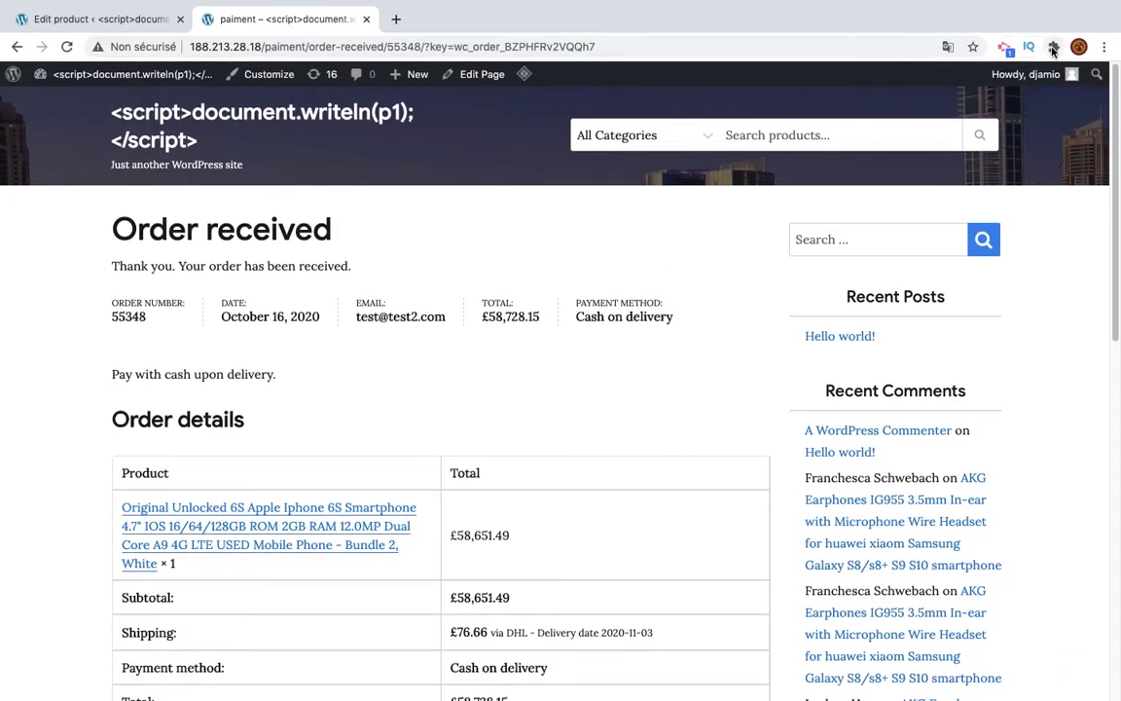
pyautogui.click(1053, 47)
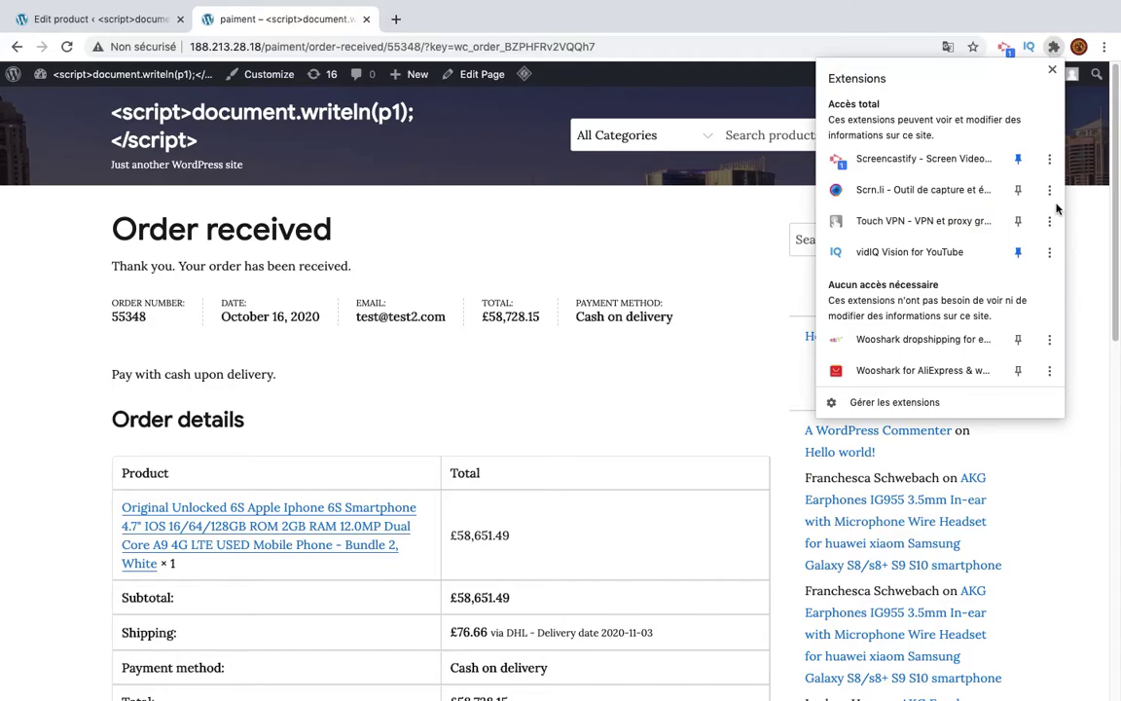
pyautogui.click(951, 375)
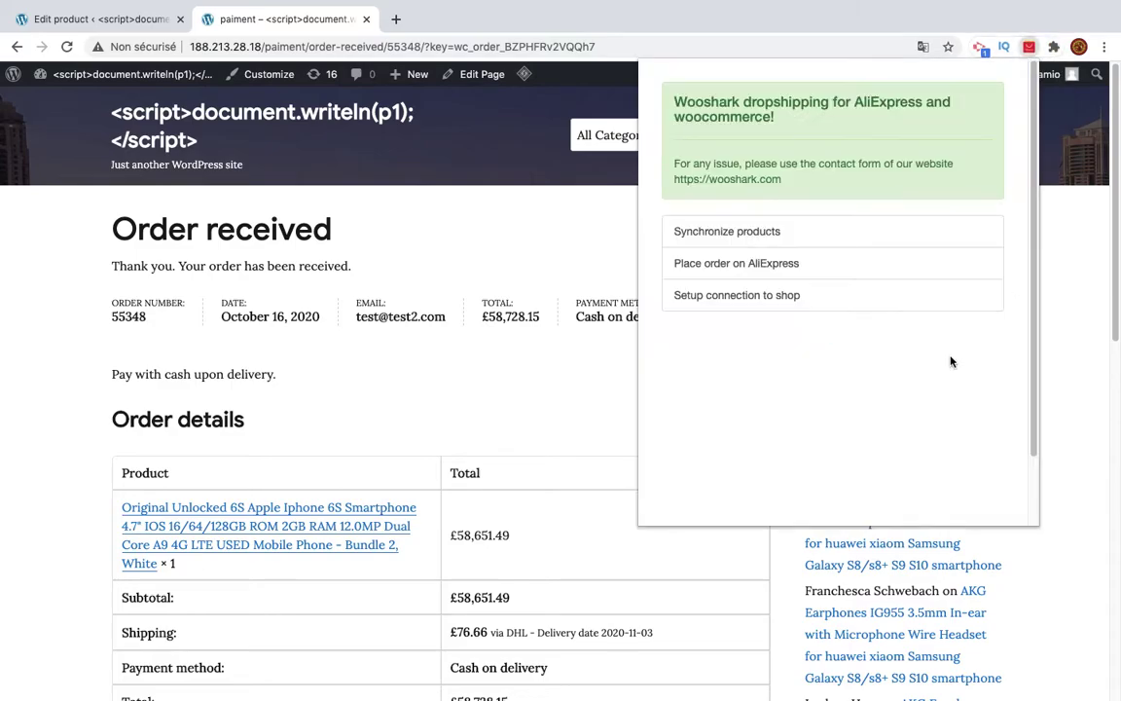
# Open Wooshark's AliExpress order page, glance at the WooCommerce dashboard, and return
pyautogui.click(800, 268)
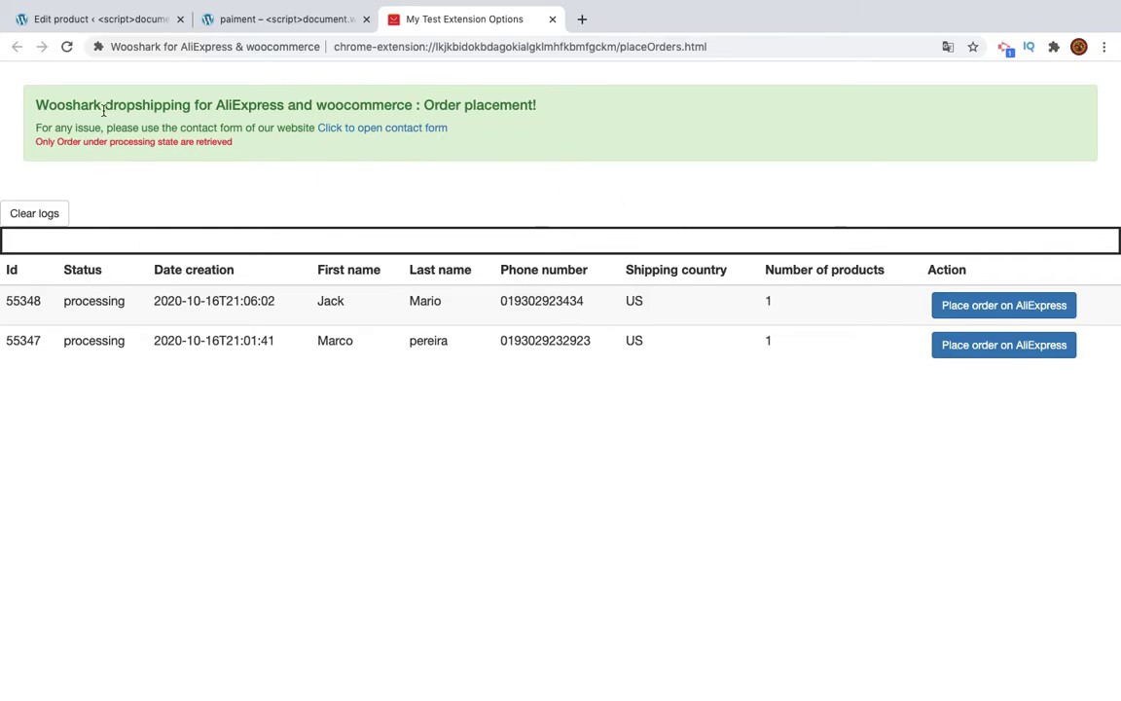
pyautogui.click(97, 19)
pyautogui.moveTo(64, 236)
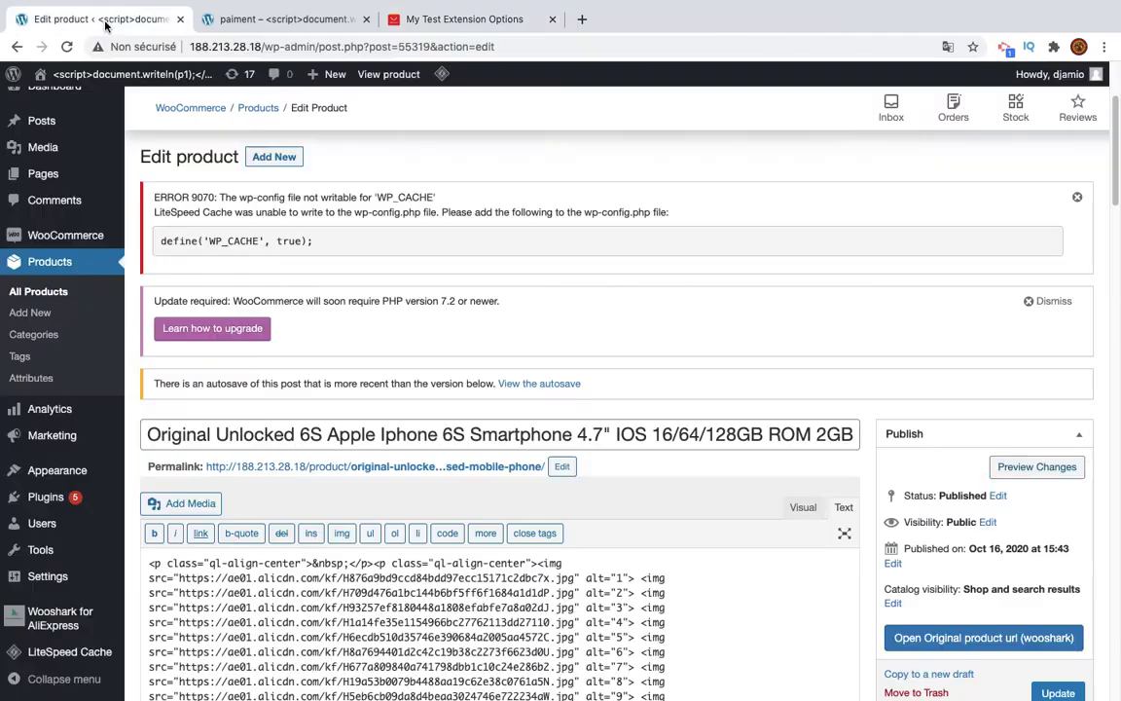
pyautogui.click(95, 236)
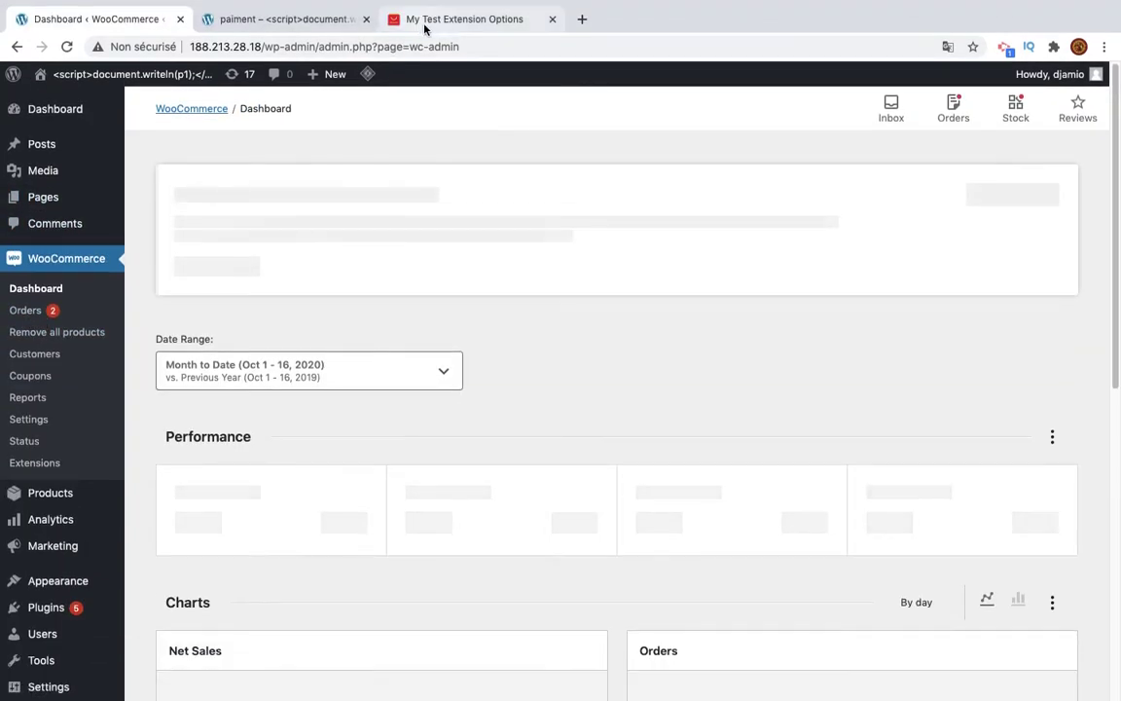
pyautogui.click(426, 19)
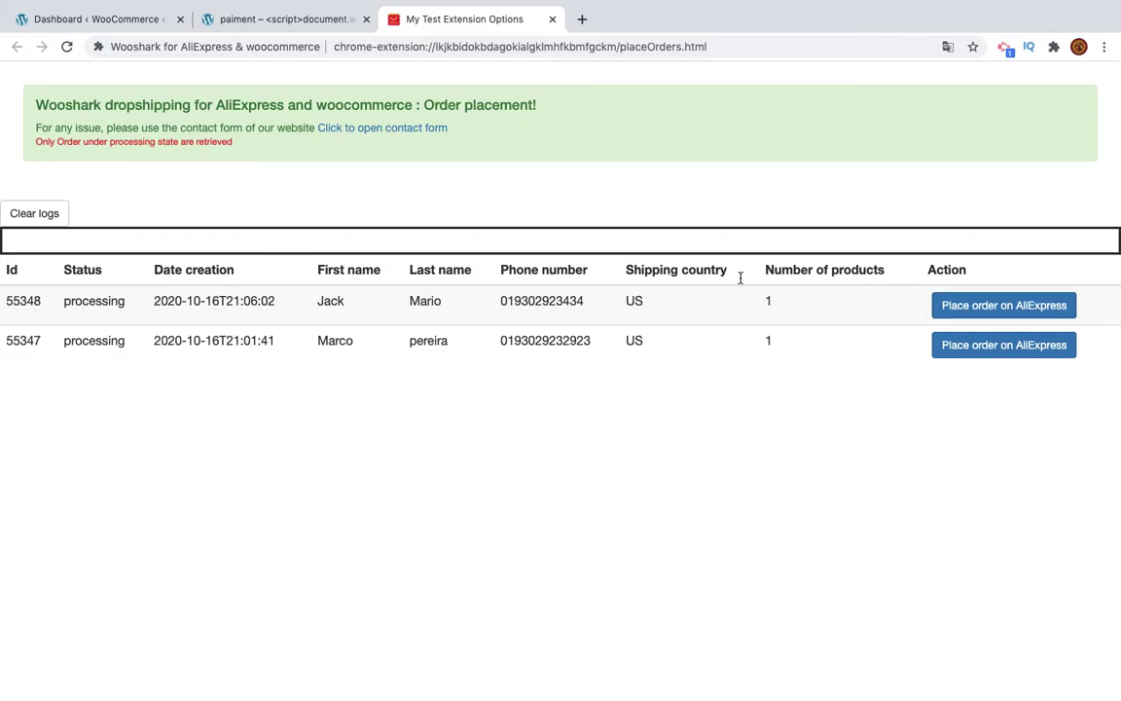
# Try placing order 55348 on AliExpress, then switch to the AliExpress sign-in tab
pyautogui.click(949, 305)
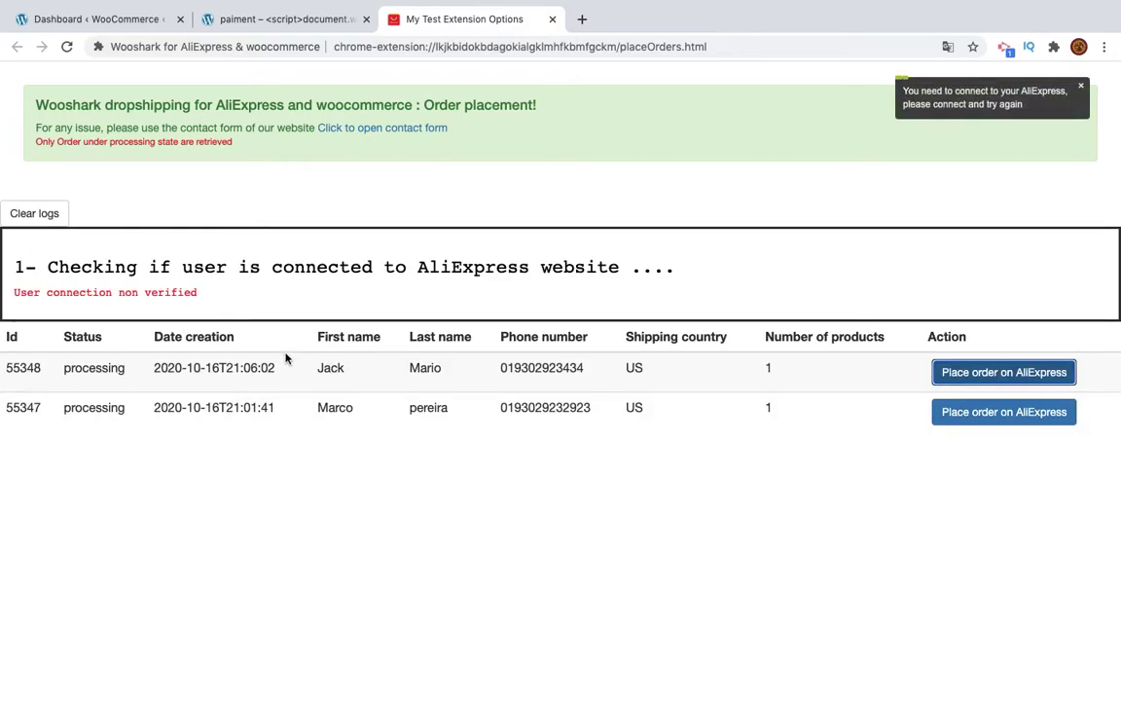
pyautogui.click(452, 29)
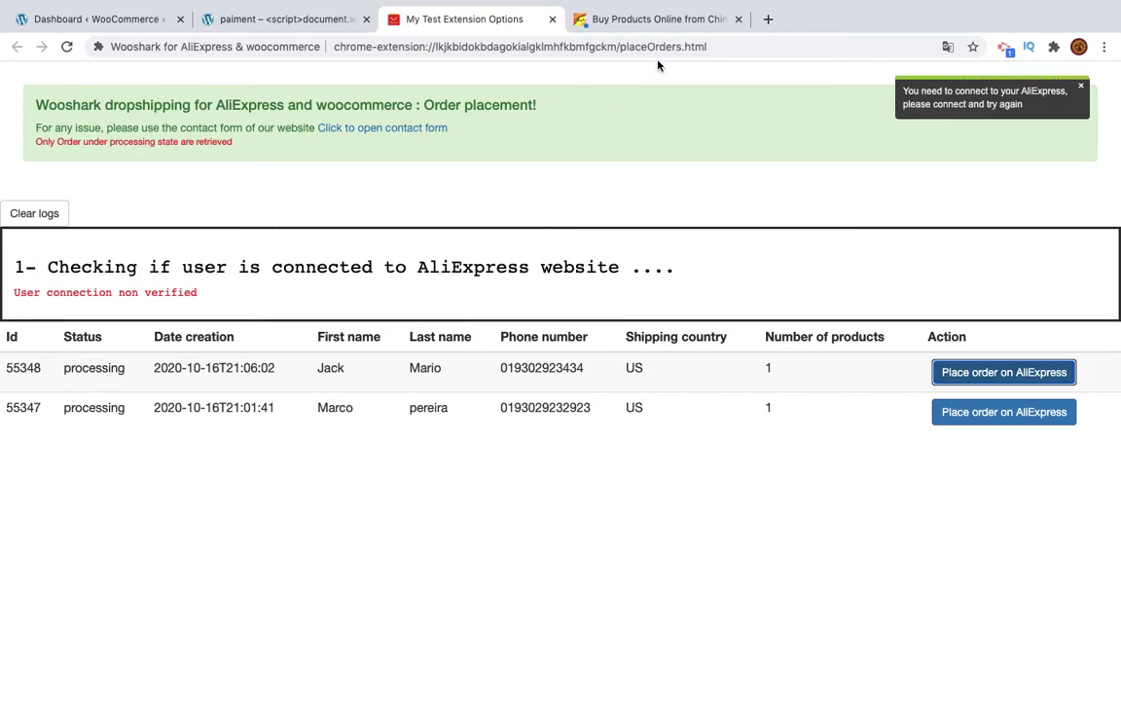
pyautogui.click(645, 27)
# Log in with the saved AliExpress account, passing the slider and captcha code
pyautogui.click(587, 186)
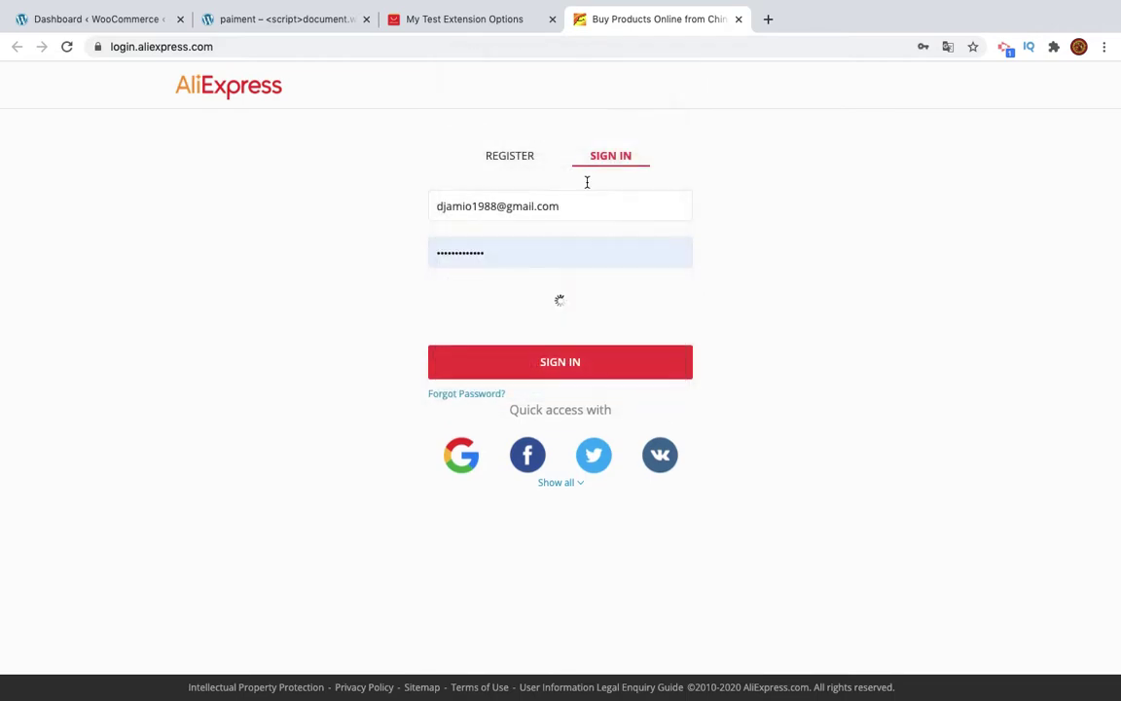
pyautogui.moveTo(443, 300); pyautogui.dragTo(860, 288)
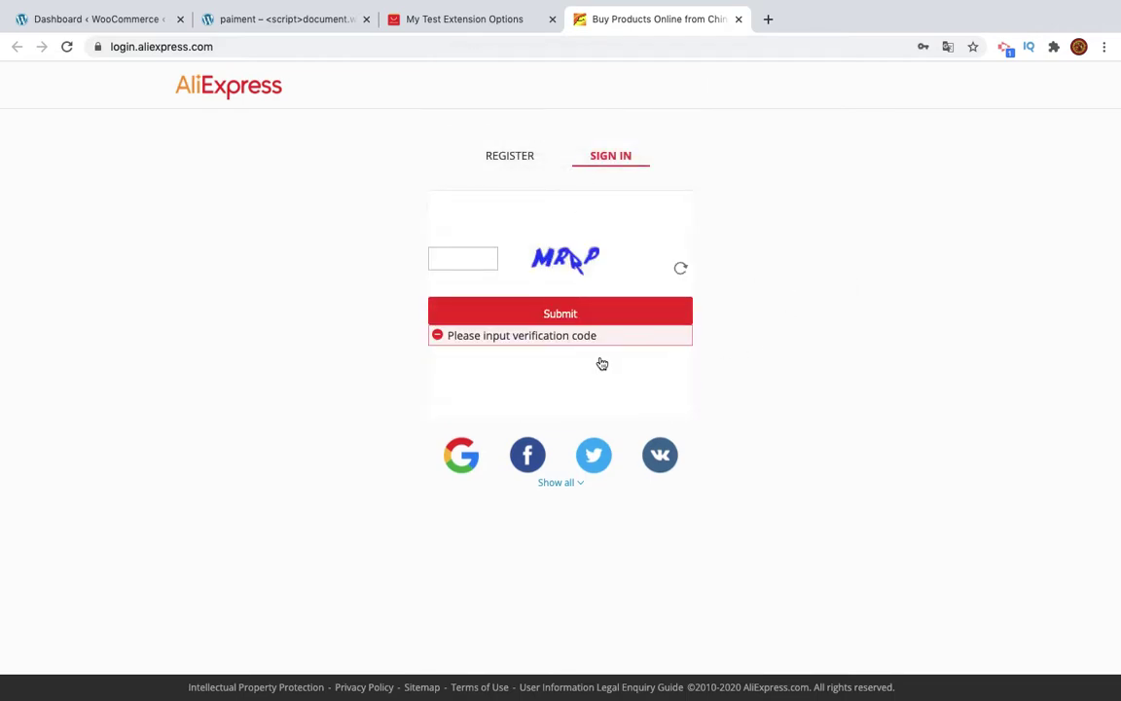
pyautogui.click(486, 257)
pyautogui.write('M')
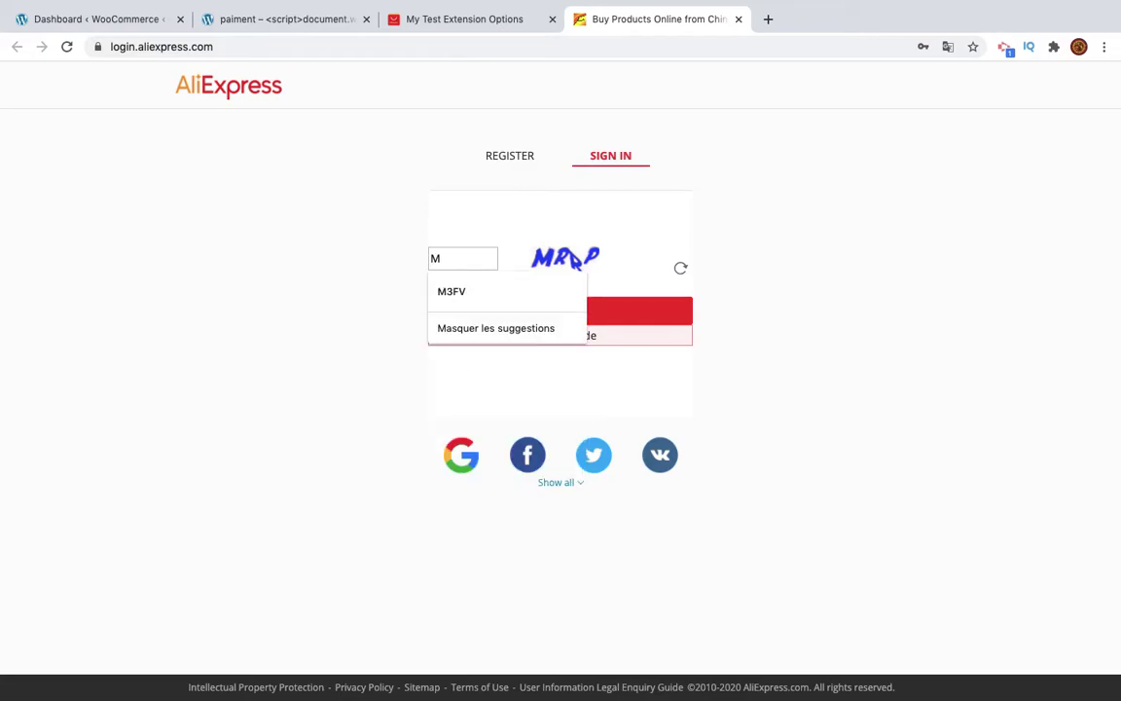
pyautogui.write('rRP')
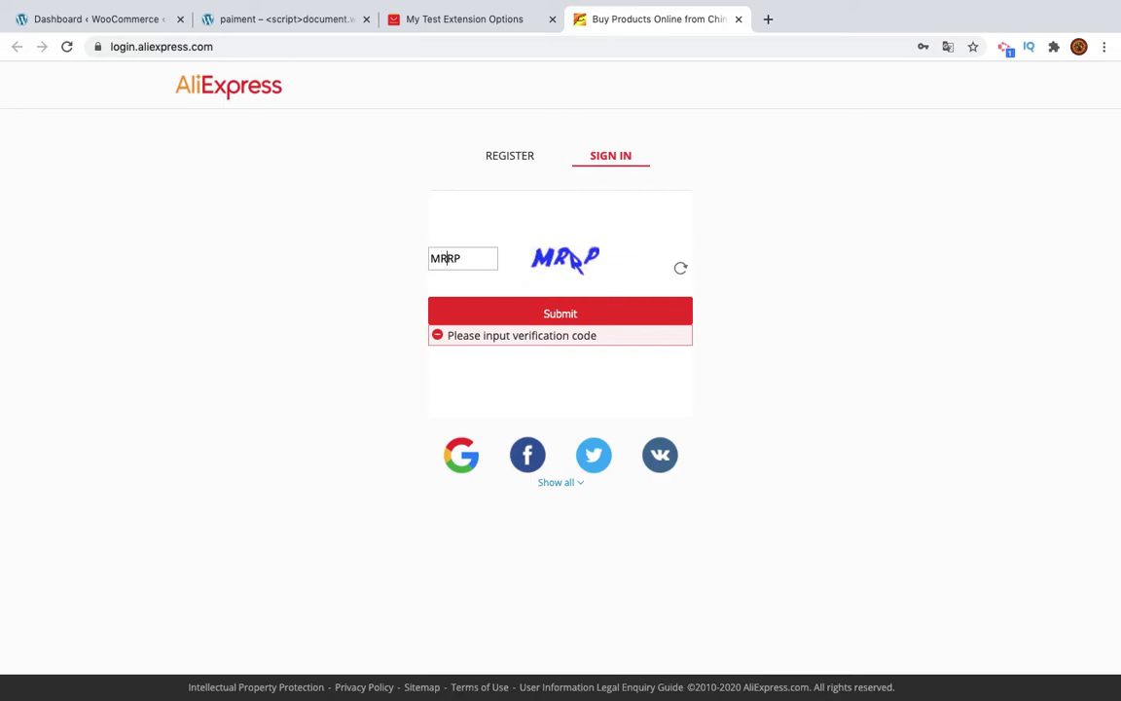
pyautogui.click(550, 311)
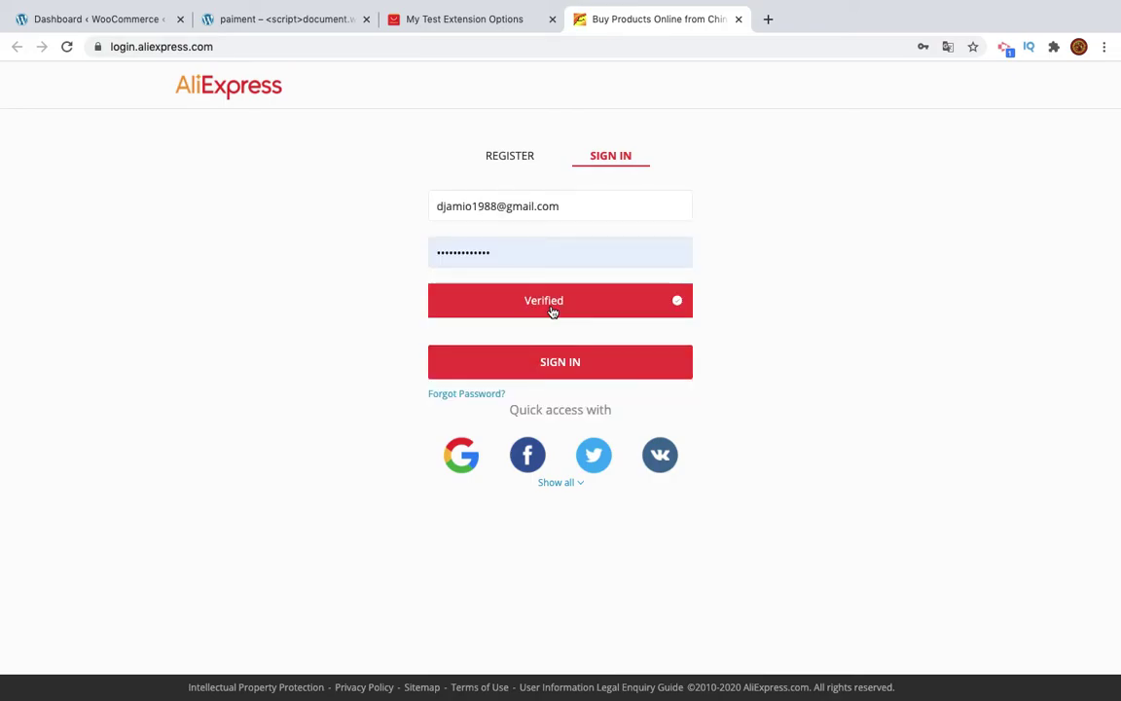
pyautogui.click(559, 371)
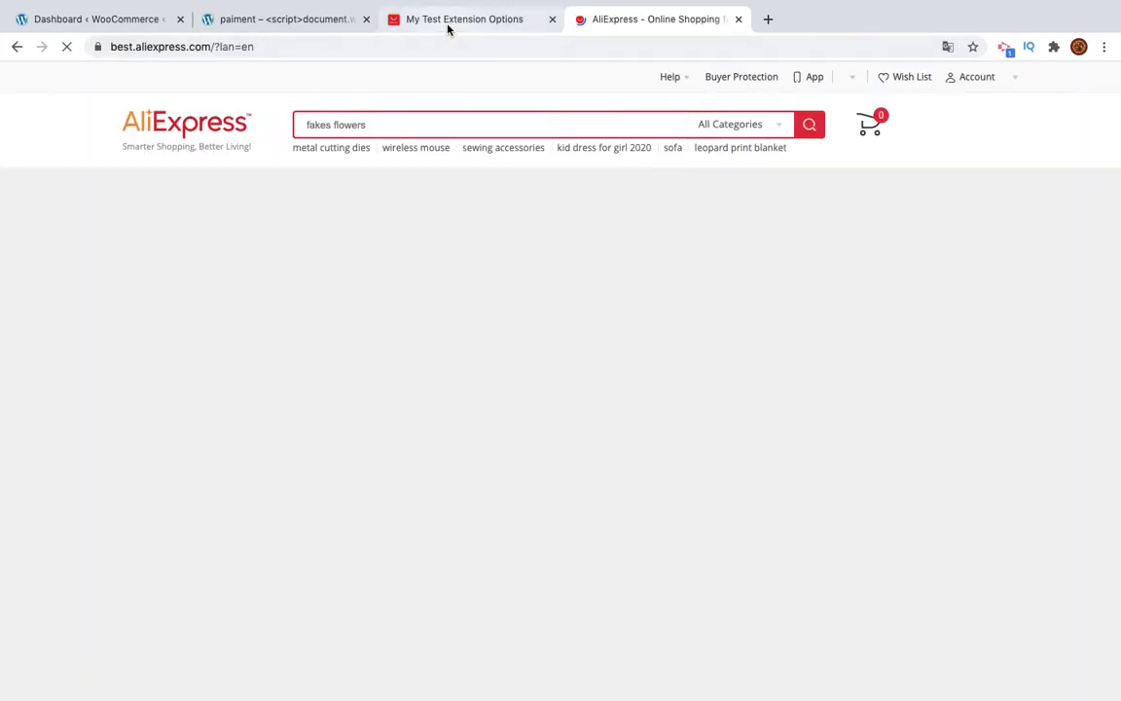
# Re-run 'Place order on AliExpress' for order 55348 and view the AliExpress cart
pyautogui.click(451, 28)
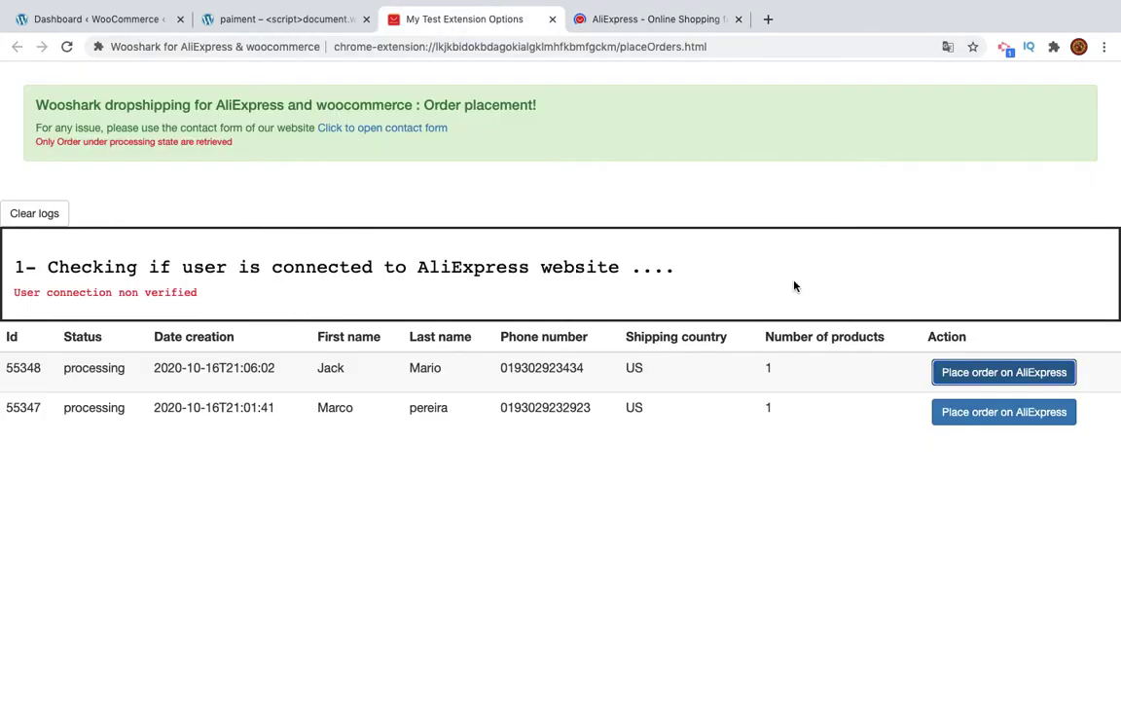
pyautogui.click(1006, 371)
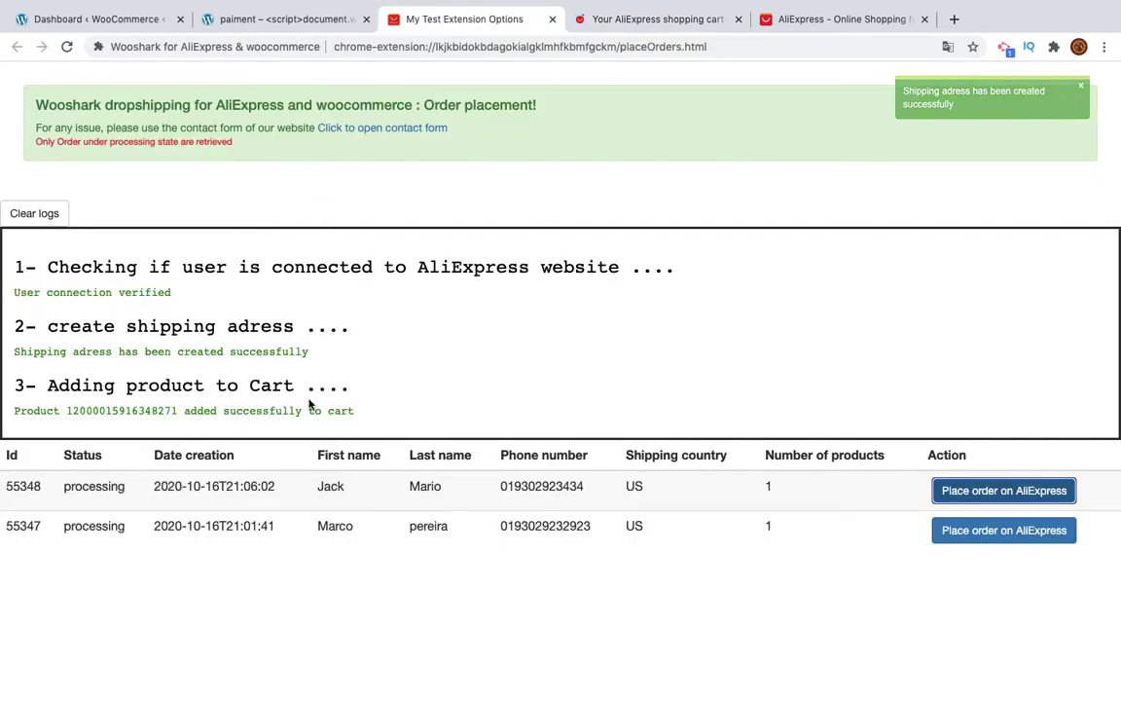
pyautogui.click(601, 18)
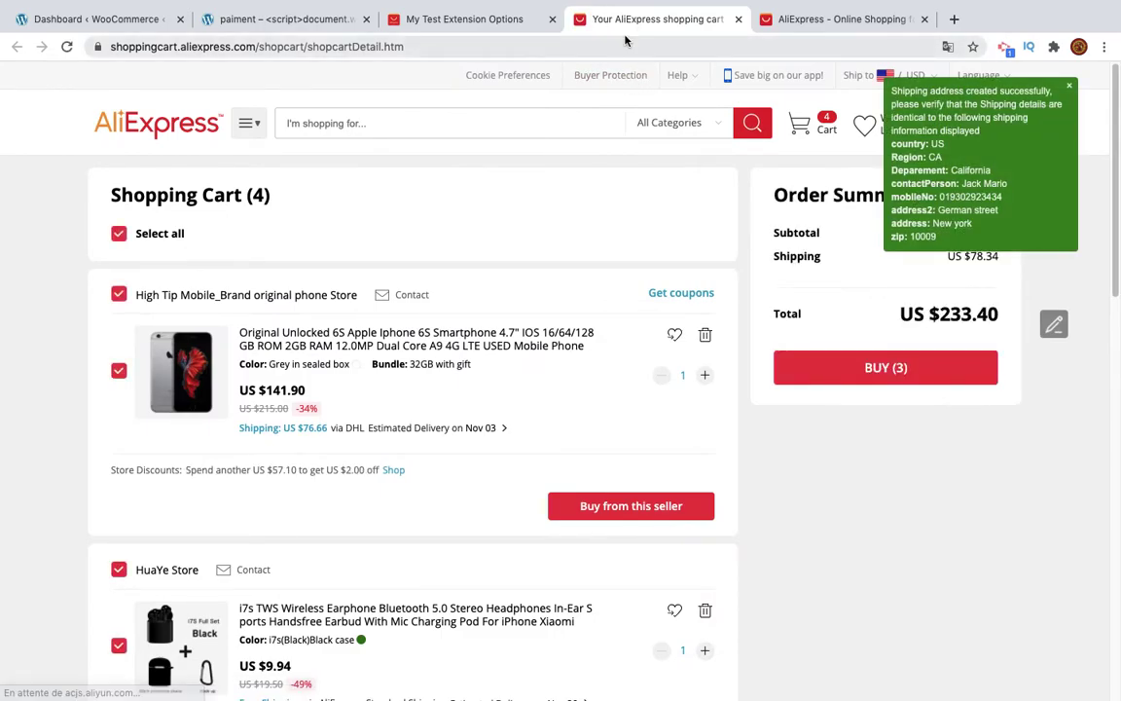
# Inspect the created shipping address and scroll through the cart items
pyautogui.scroll(-1, 614, 185)
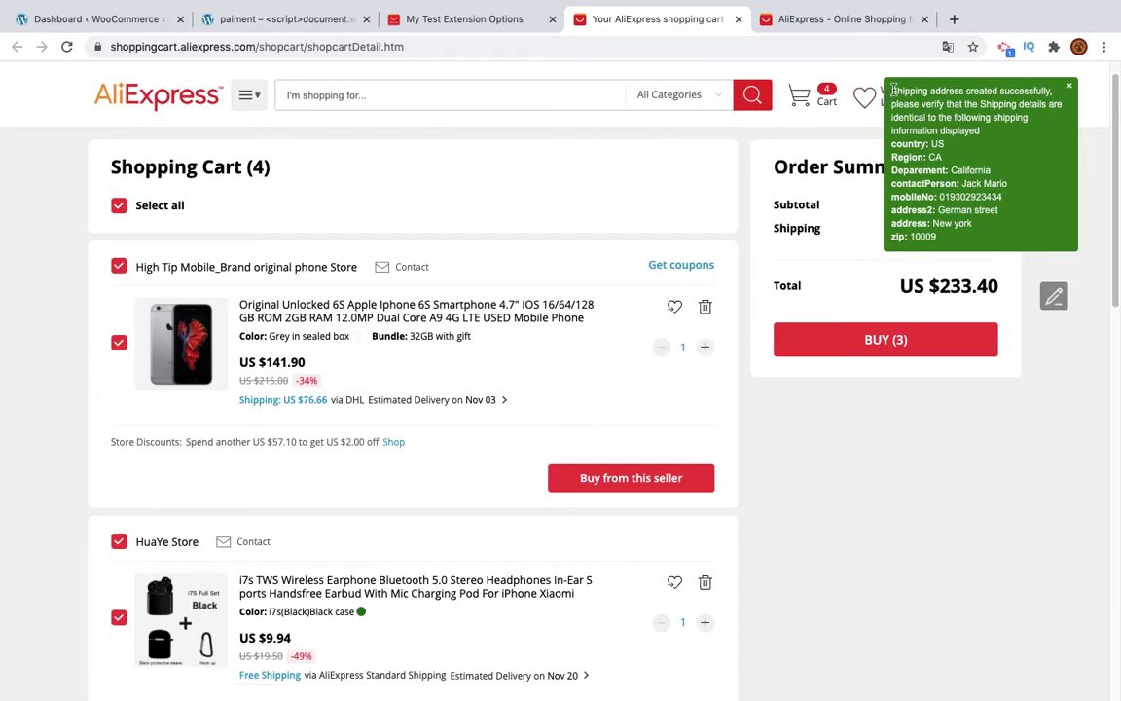
pyautogui.moveTo(893, 89); pyautogui.dragTo(830, 243)
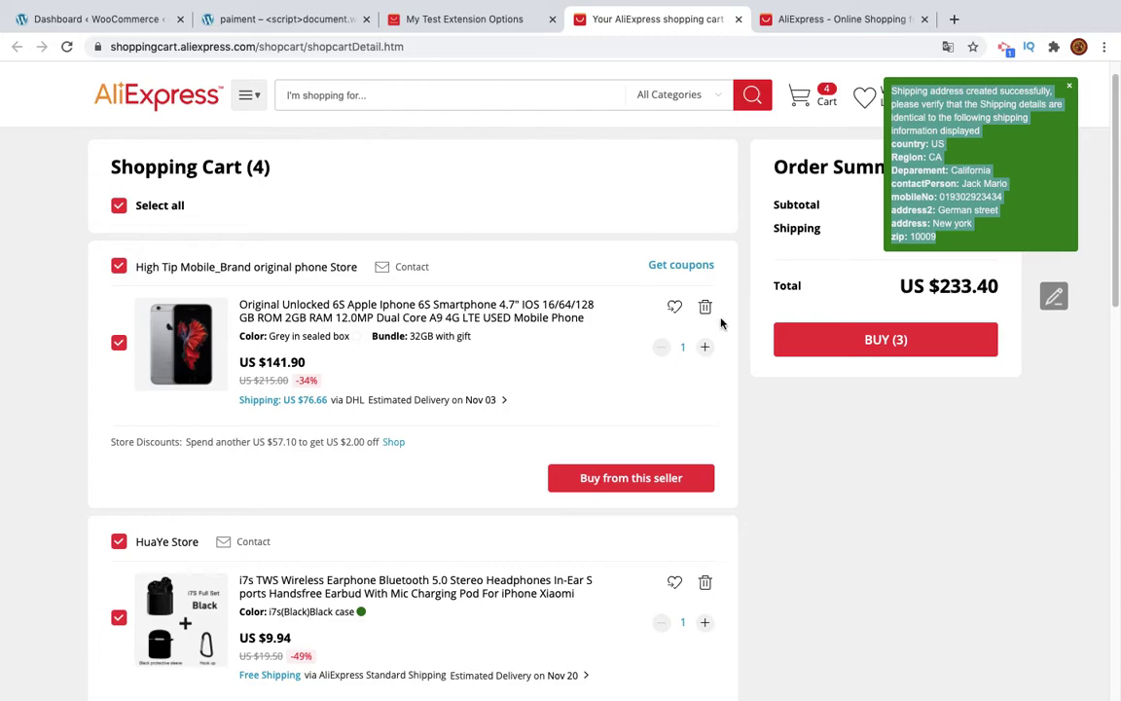
pyautogui.scroll(-1, 453, 333)
pyautogui.scroll(-2, 453, 333)
pyautogui.scroll(-5, 454, 333)
pyautogui.scroll(-1, 454, 333)
pyautogui.scroll(-4, 454, 333)
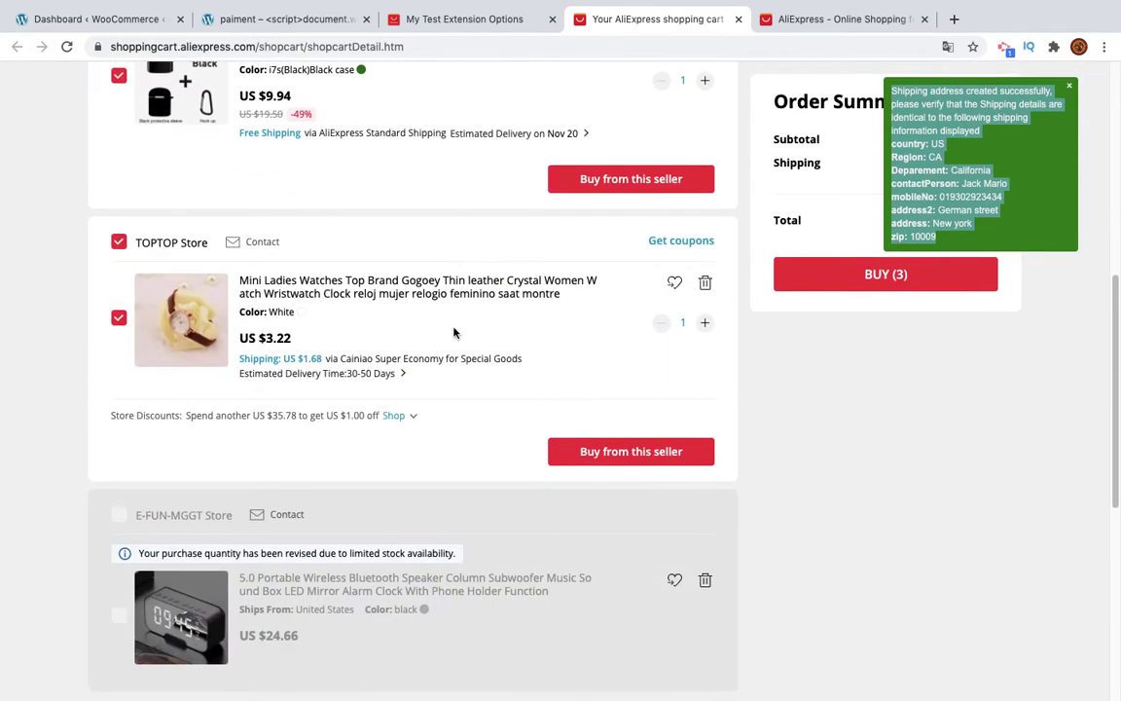
pyautogui.scroll(-3, 454, 332)
pyautogui.scroll(-2, 454, 332)
pyautogui.scroll(-1, 454, 333)
pyautogui.scroll(-5, 453, 332)
pyautogui.scroll(3, 454, 332)
pyautogui.scroll(2, 454, 333)
# Delete the extra item, TOPTOP watch, HuaYe earphones and iPhone 6S from the cart
pyautogui.click(704, 520)
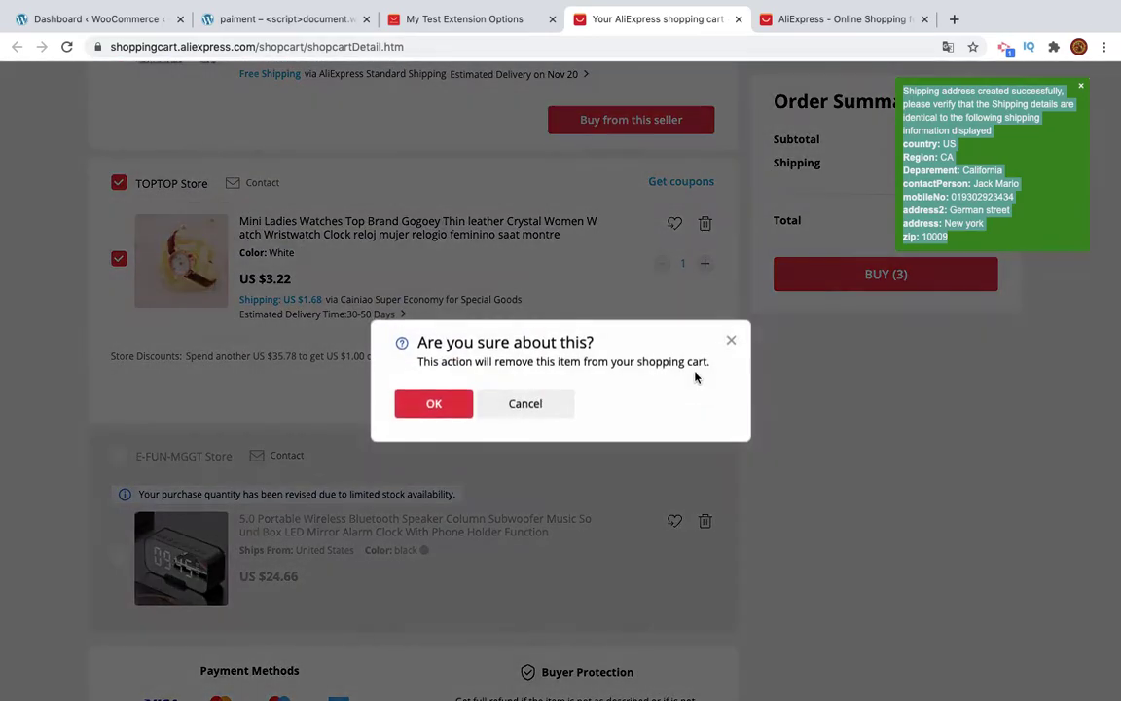
pyautogui.click(455, 405)
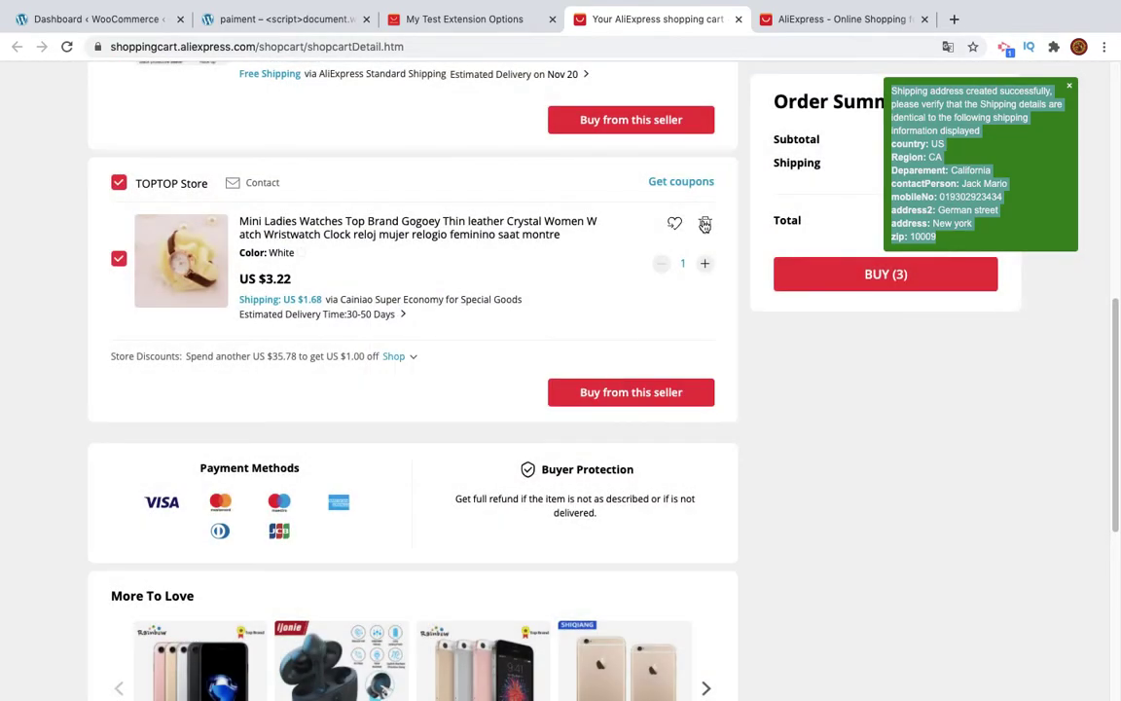
pyautogui.click(704, 223)
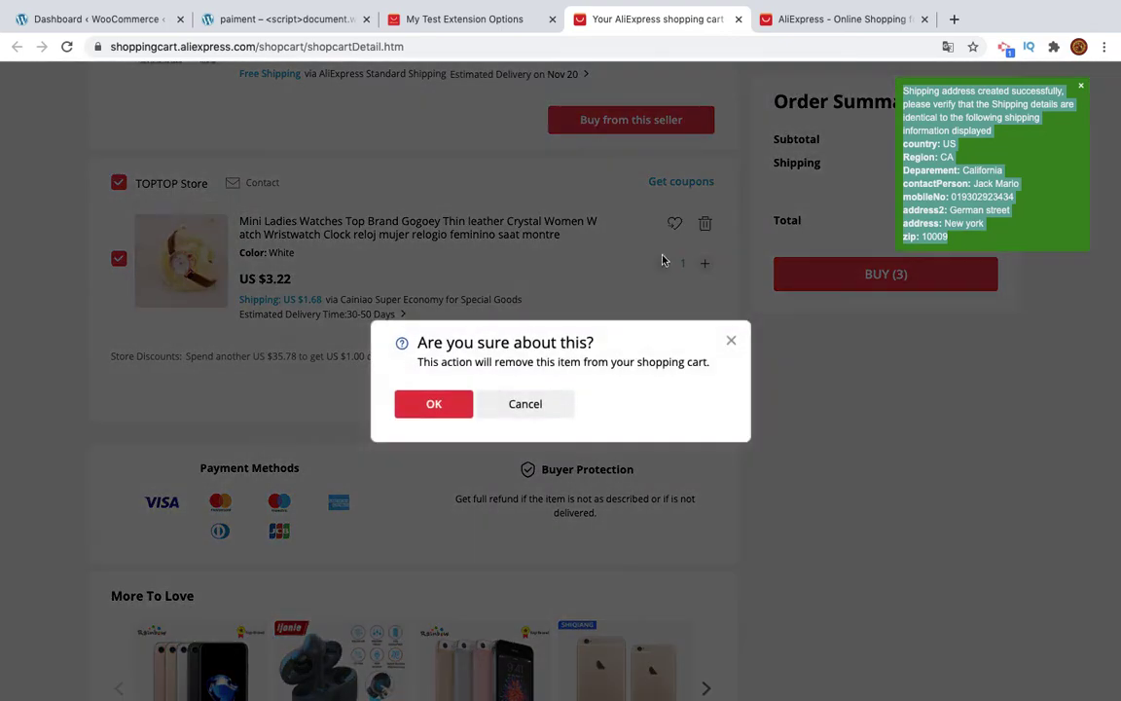
pyautogui.click(439, 407)
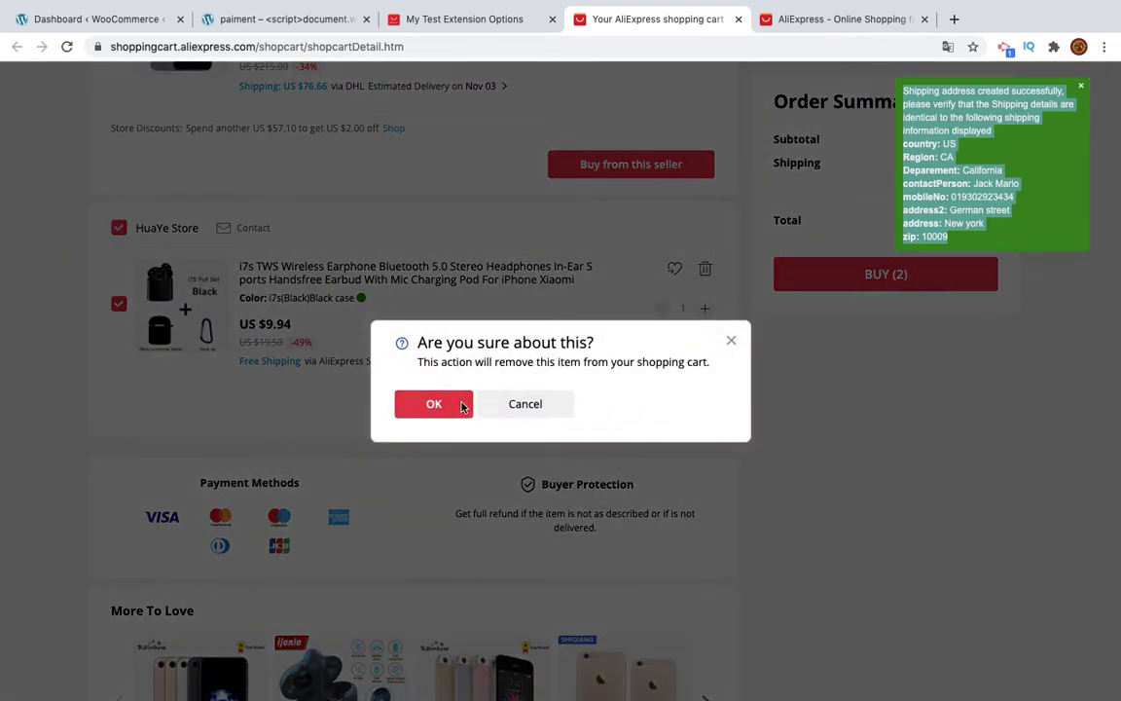
pyautogui.click(433, 403)
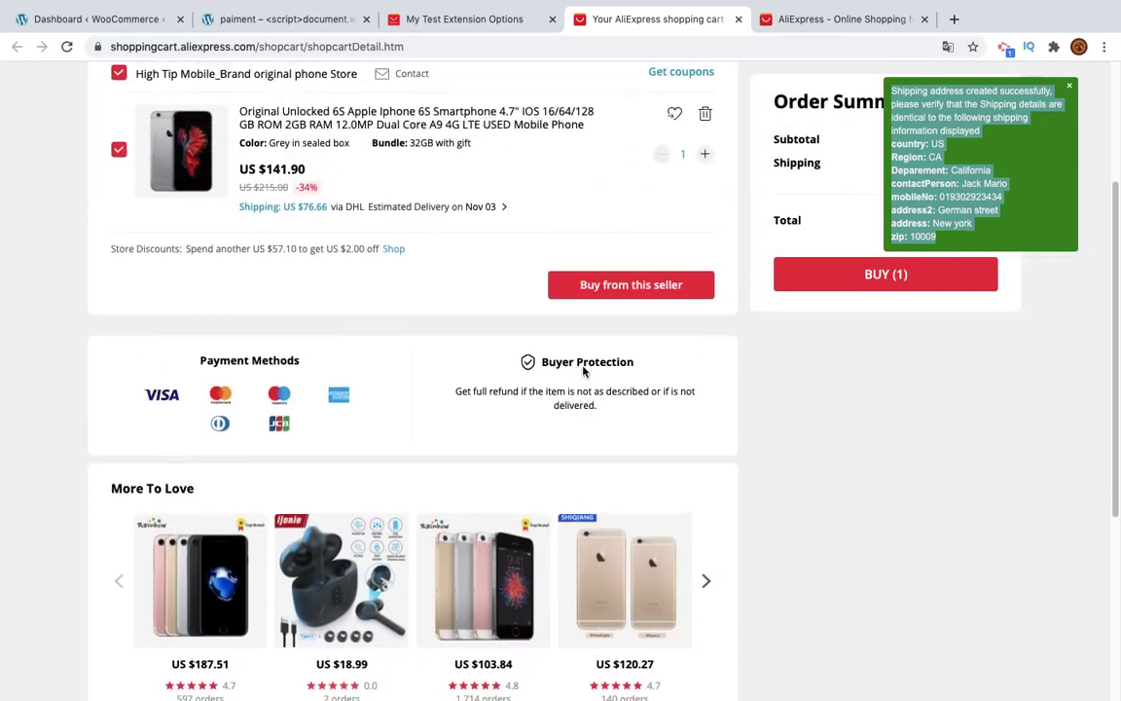
pyautogui.scroll(1, 584, 370)
pyautogui.click(705, 209)
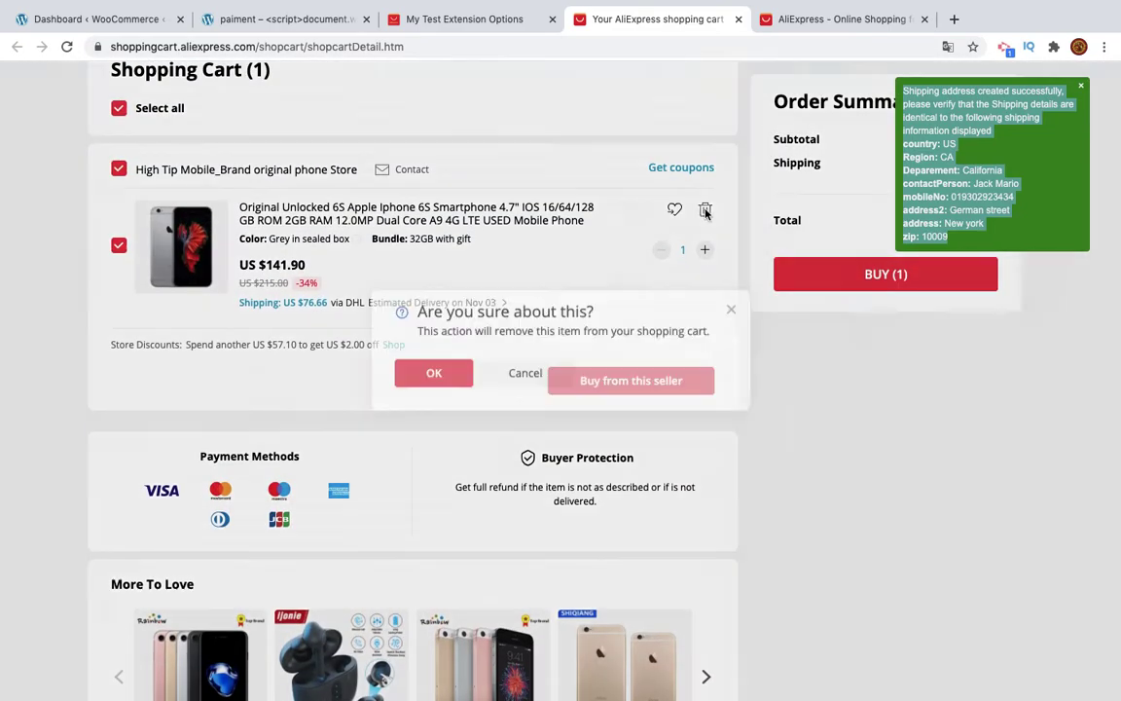
pyautogui.click(428, 407)
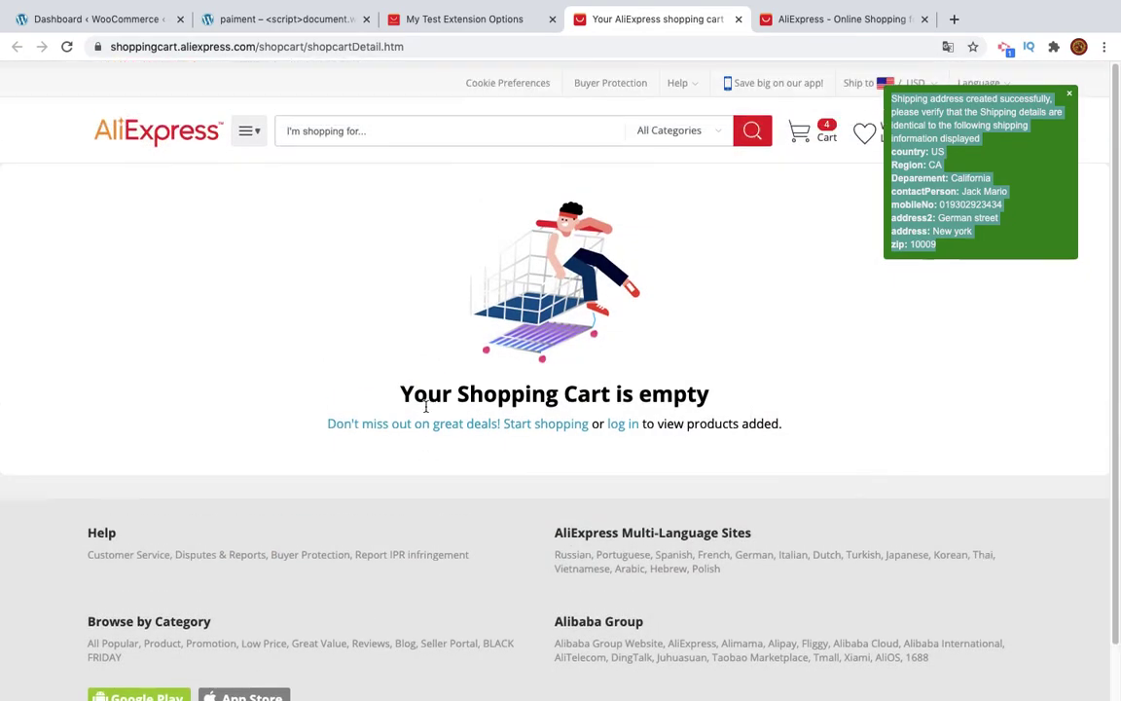
# Close the cart tab, re-place order 55348 in Wooshark, and check its logs
pyautogui.click(738, 20)
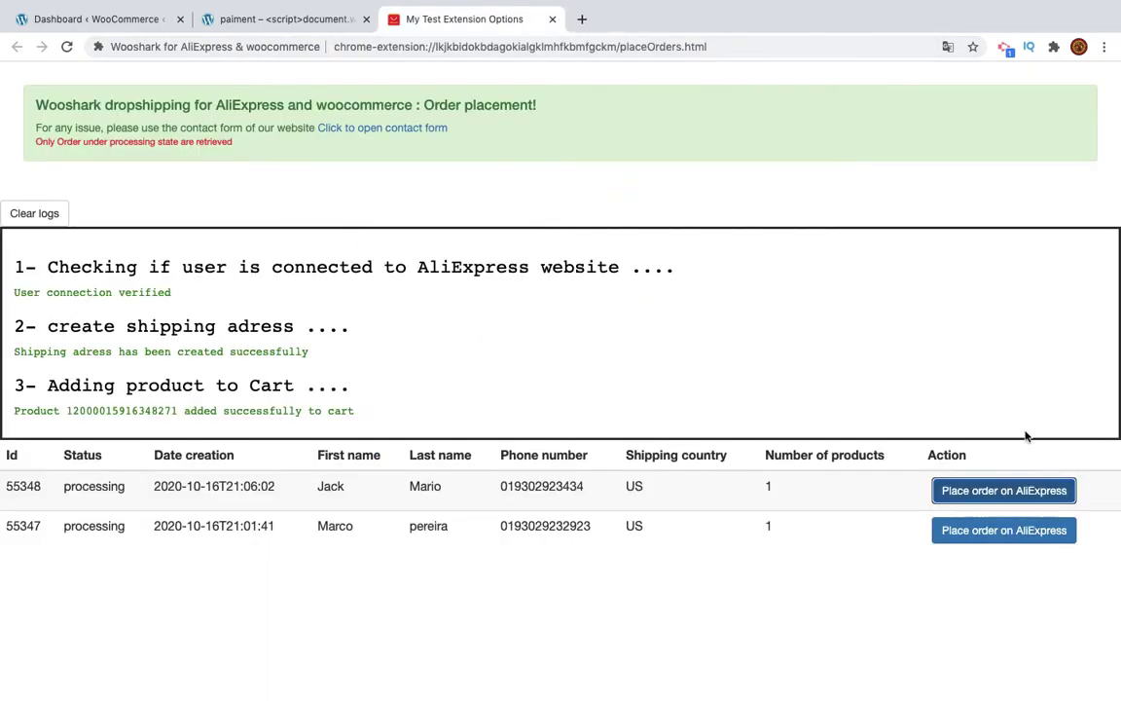
pyautogui.click(963, 490)
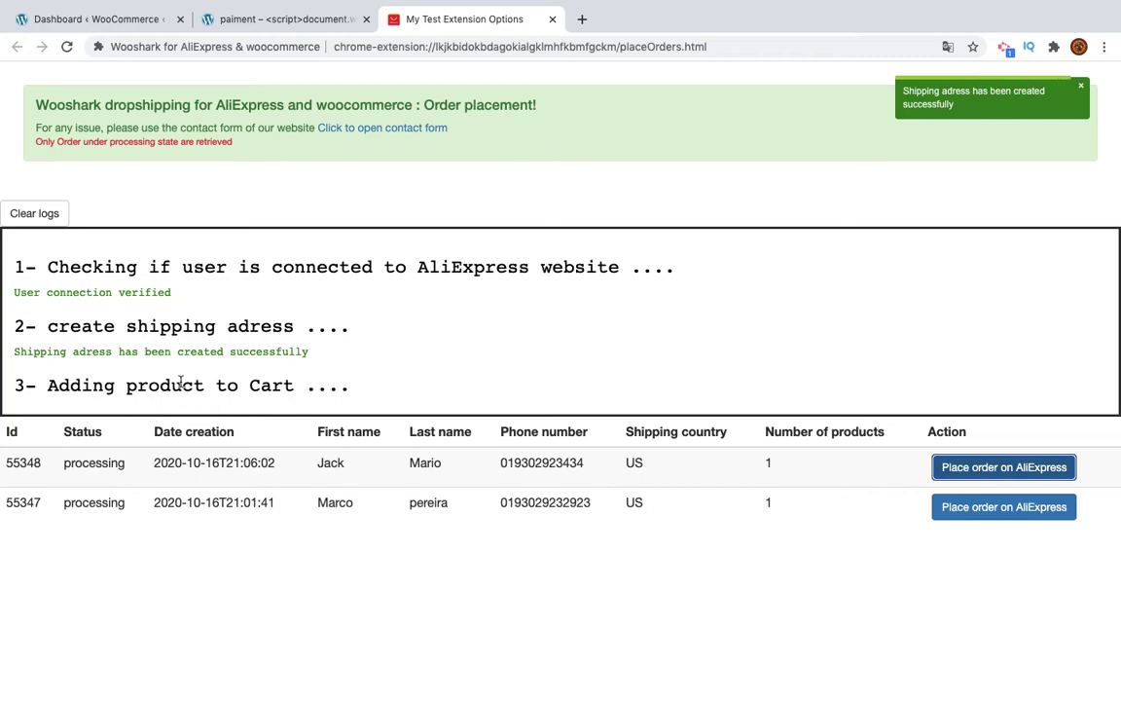
pyautogui.click(438, 15)
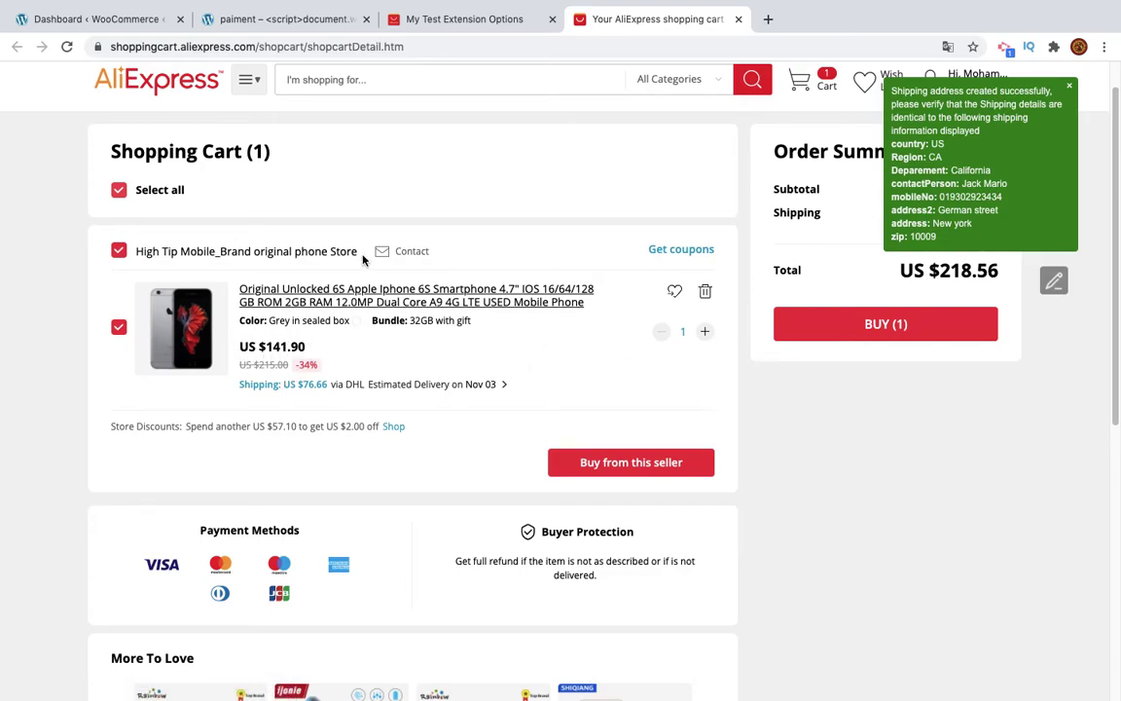
pyautogui.scroll(-2, 362, 380)
pyautogui.scroll(-3, 362, 380)
pyautogui.scroll(4, 362, 380)
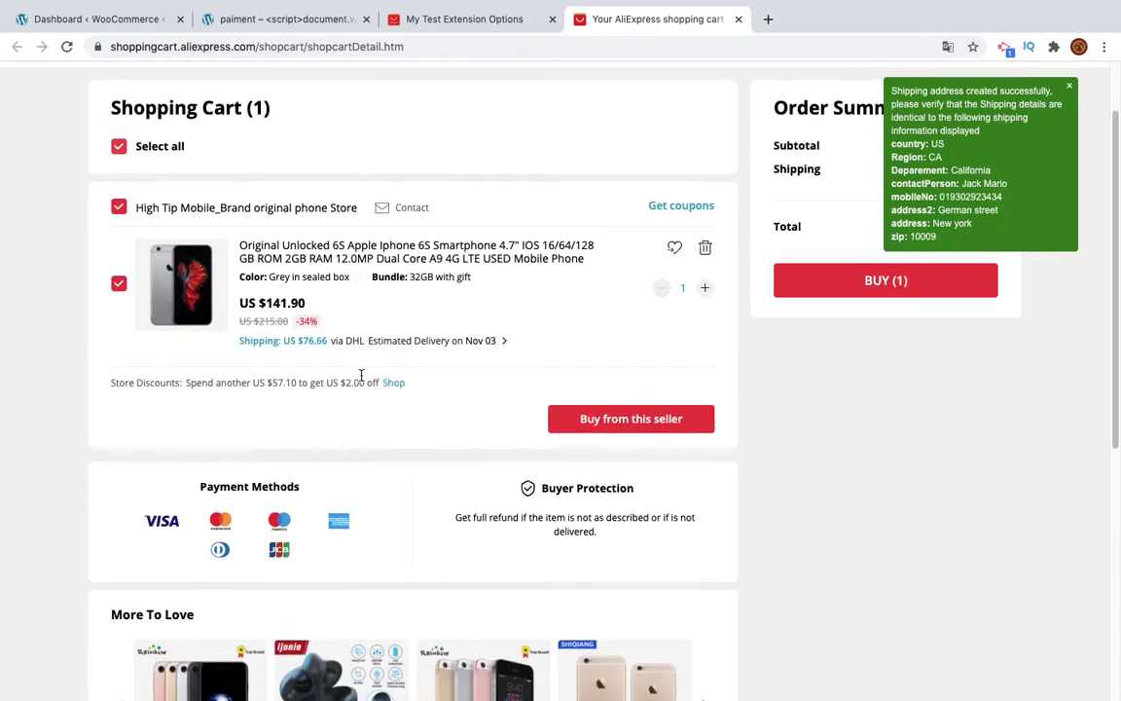
pyautogui.scroll(1, 361, 375)
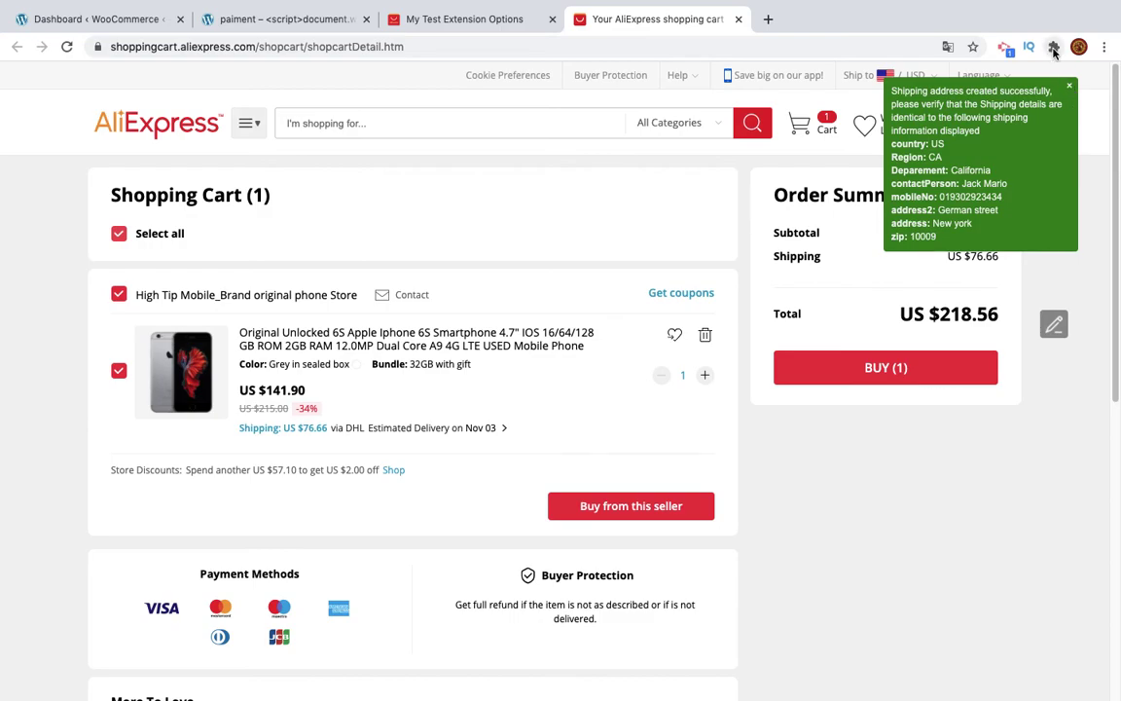
pyautogui.scroll(-3, 805, 502)
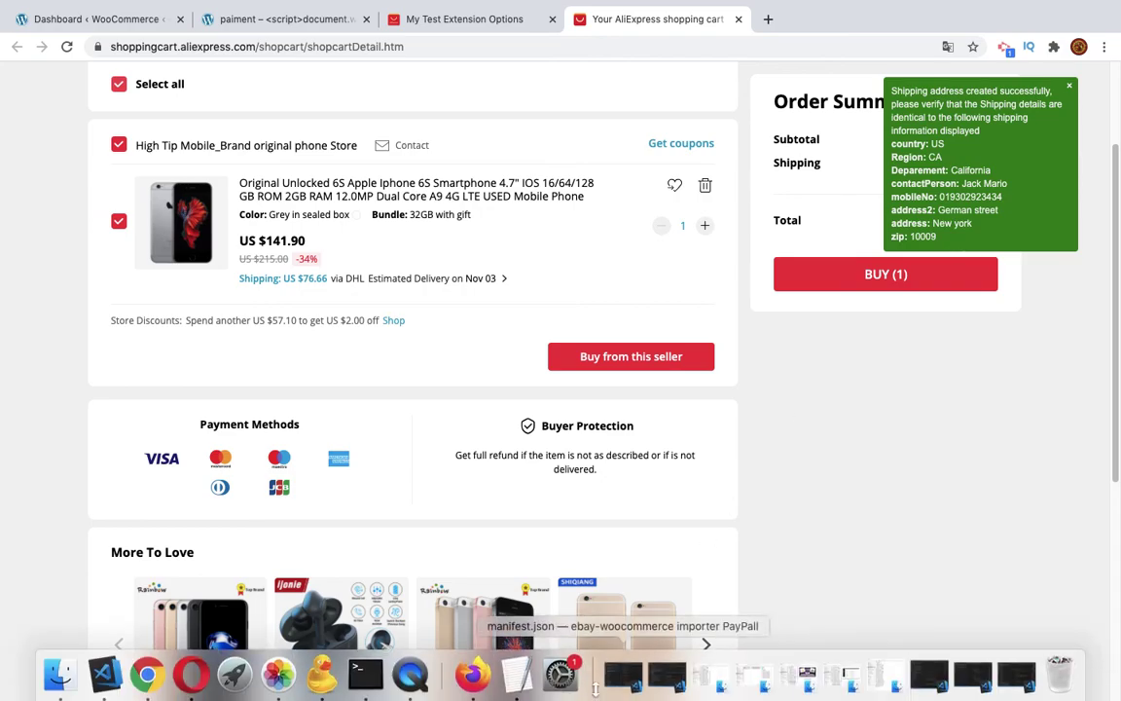
pyautogui.rightClick(410, 672)
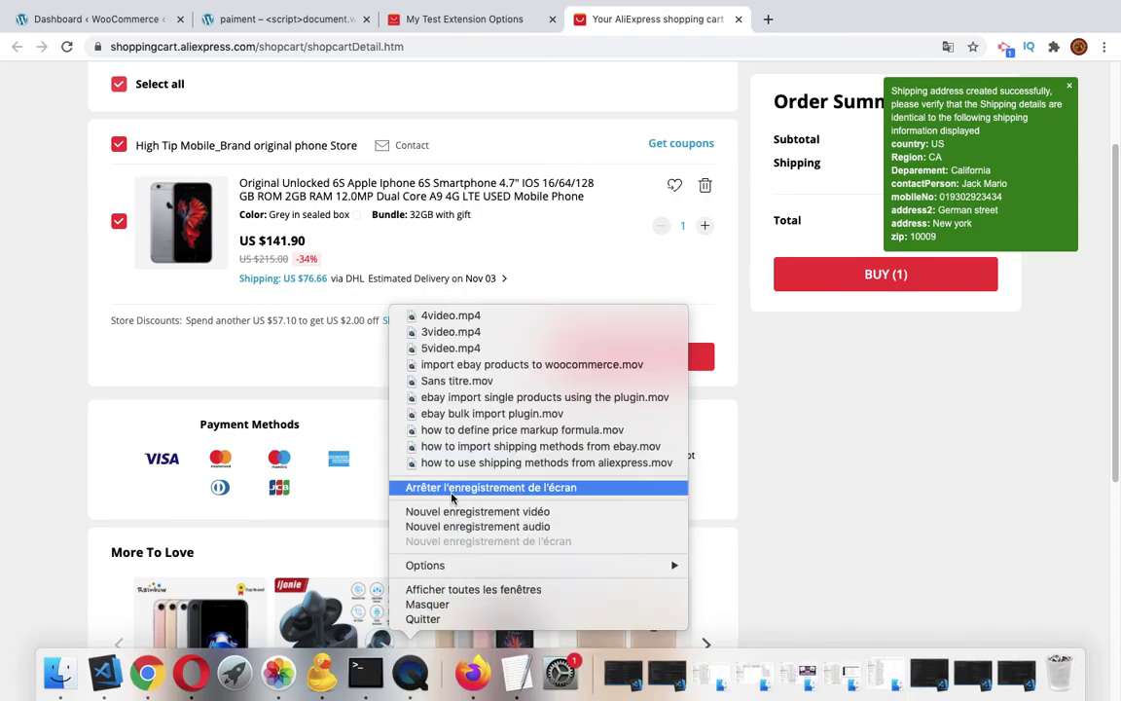